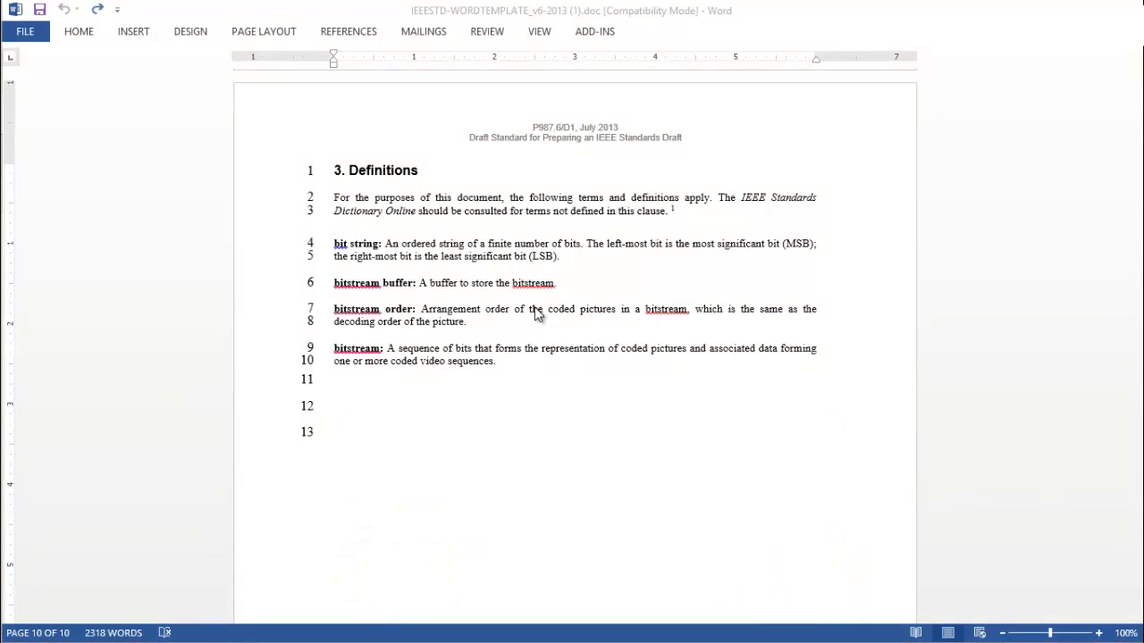
Insert a normative annex titled "Sample annex" after the Definitions clause, using the IEEE template's annex title command
click(595, 34)
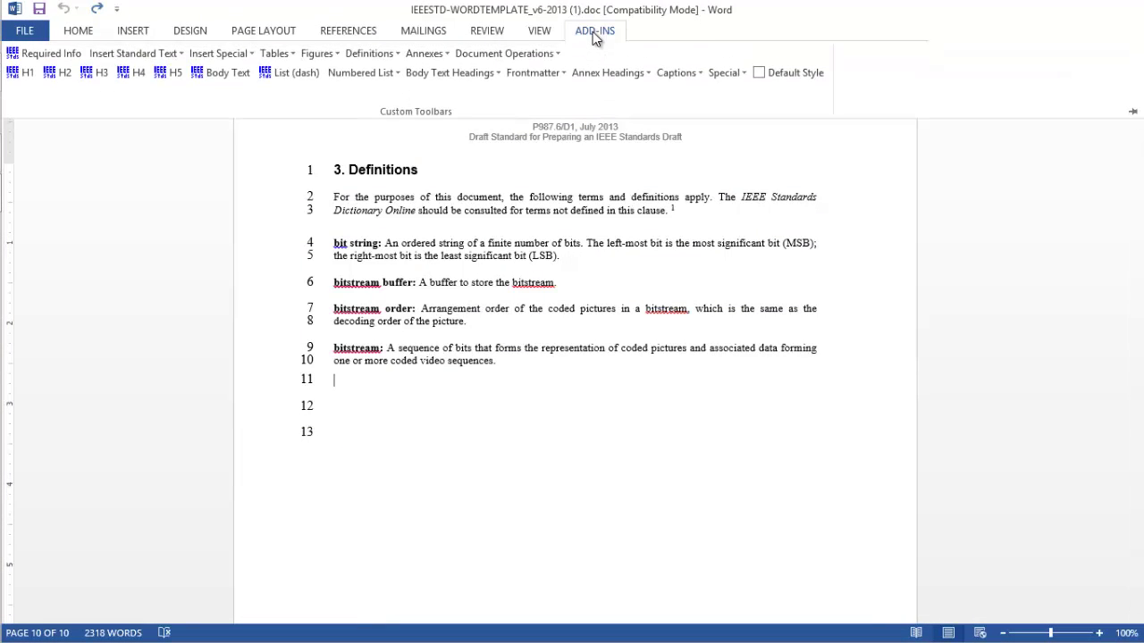
click(426, 53)
click(438, 75)
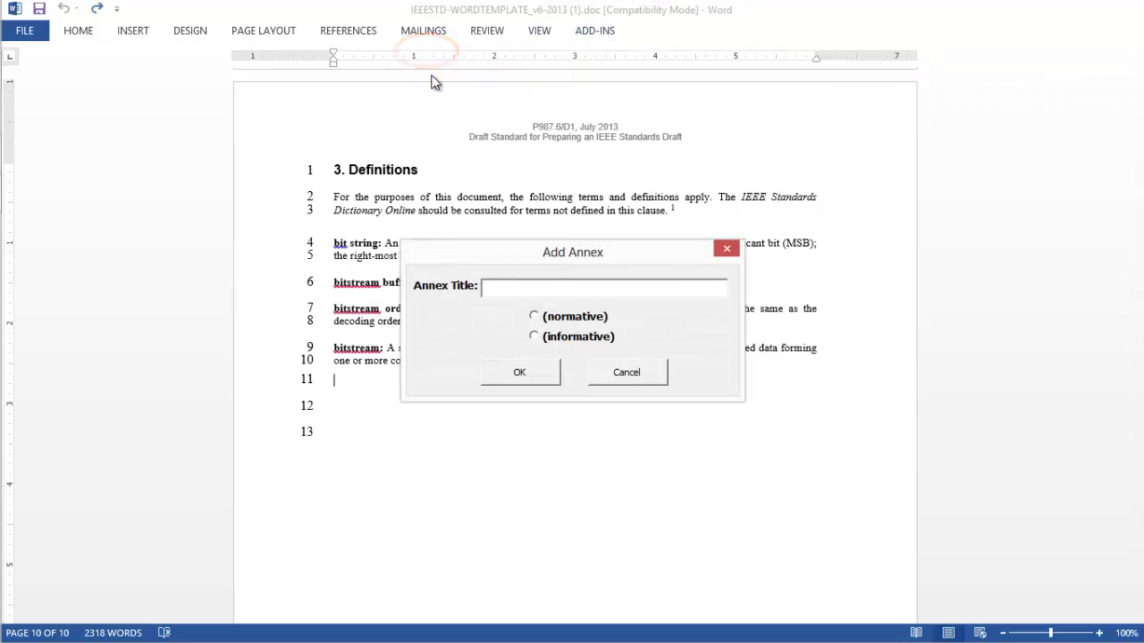
text(Sample annex)
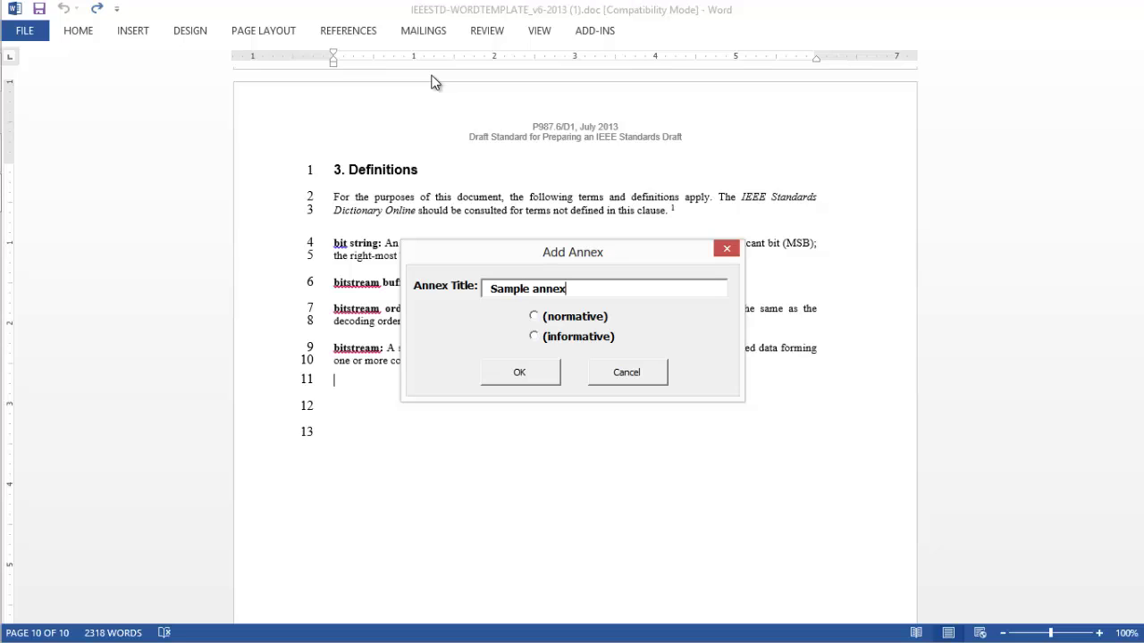
click(535, 318)
click(523, 373)
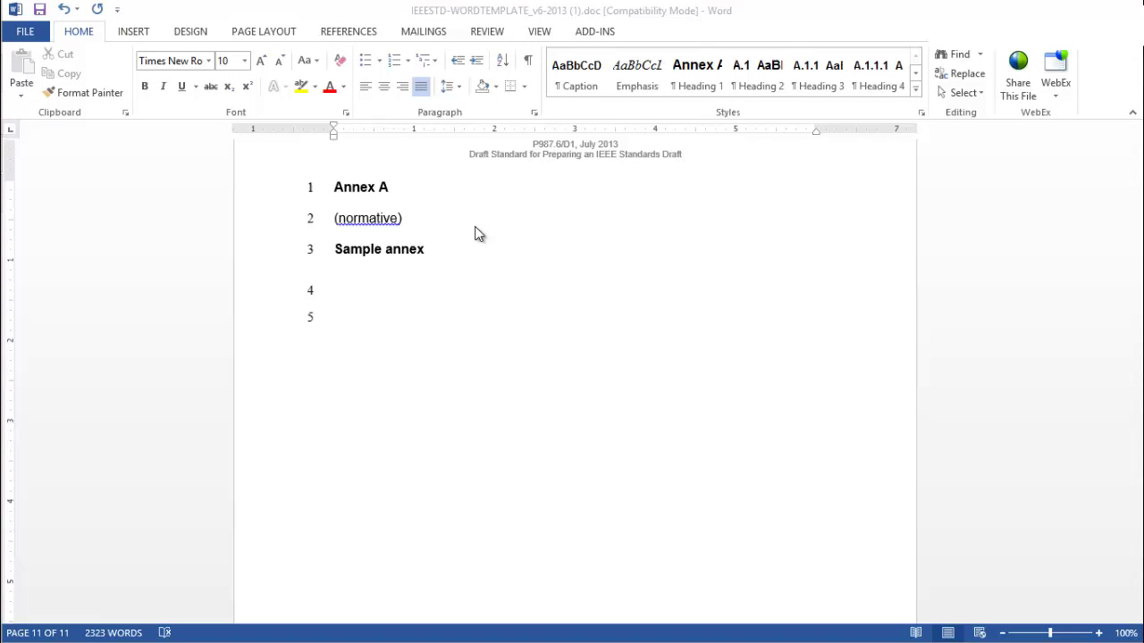
Add a Level 1 (Heading 2) annex heading reading "Sample annex header" below the annex title
click(588, 34)
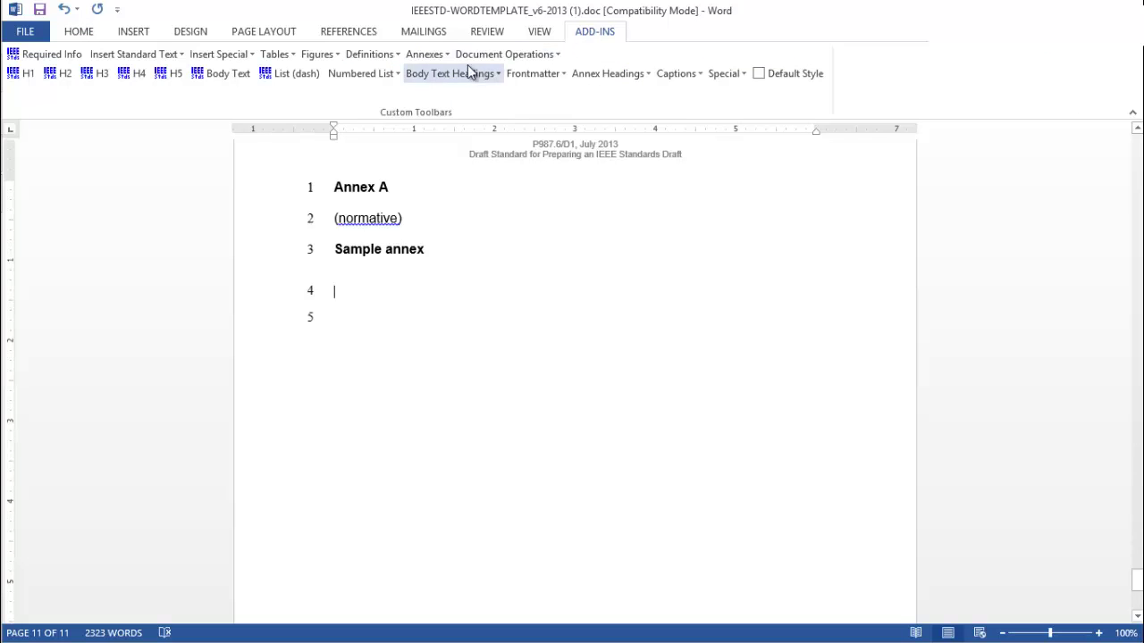
click(438, 58)
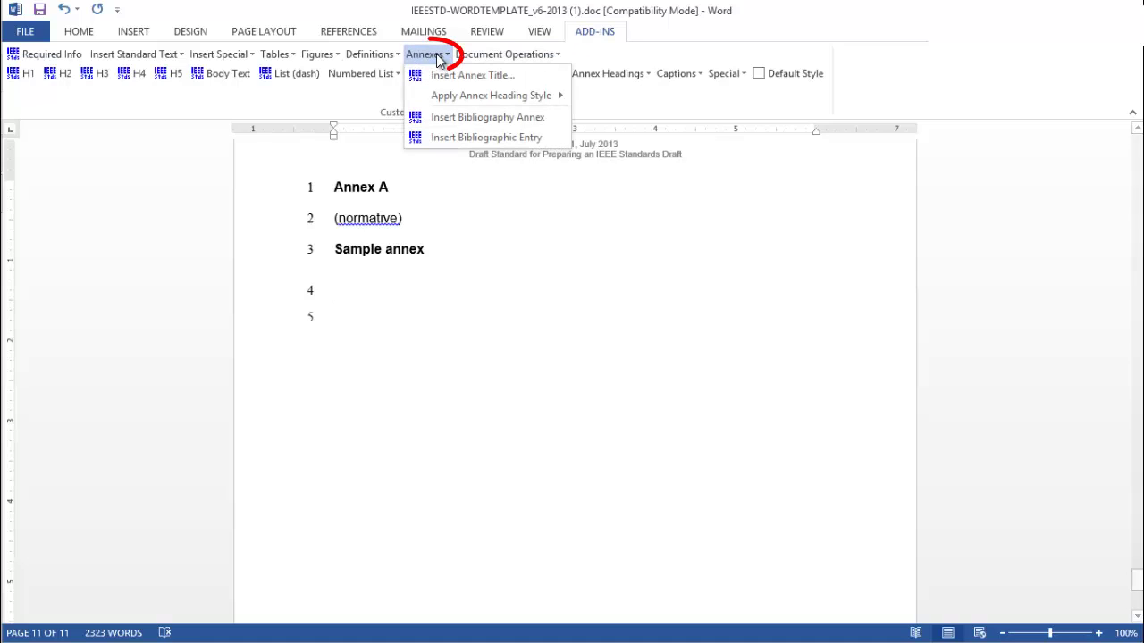
mouse_move(496, 95)
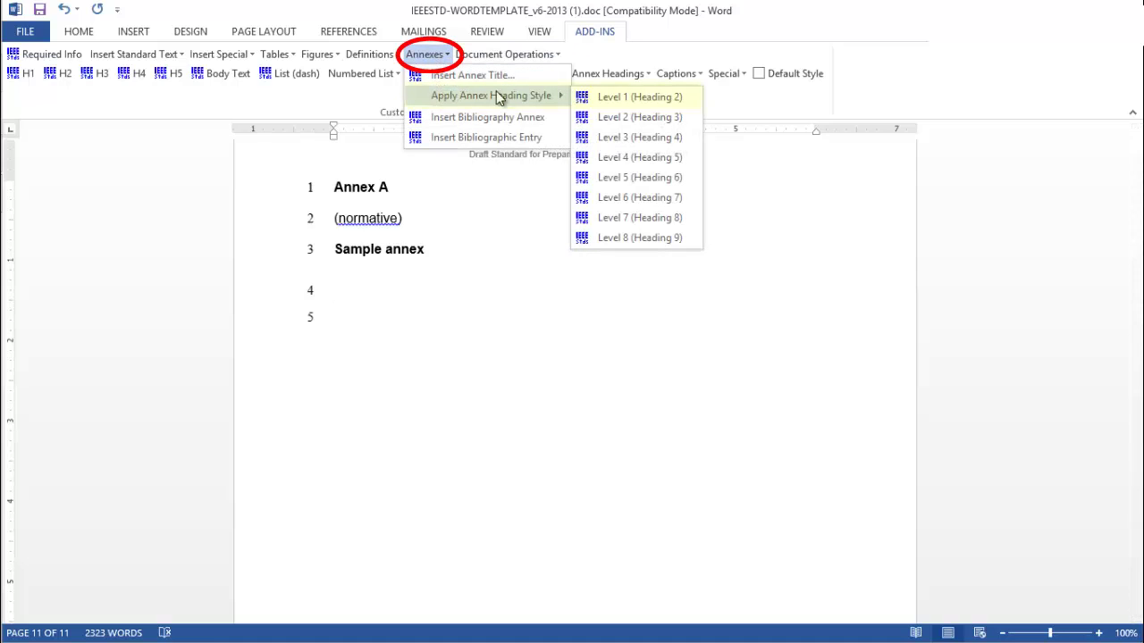
click(598, 99)
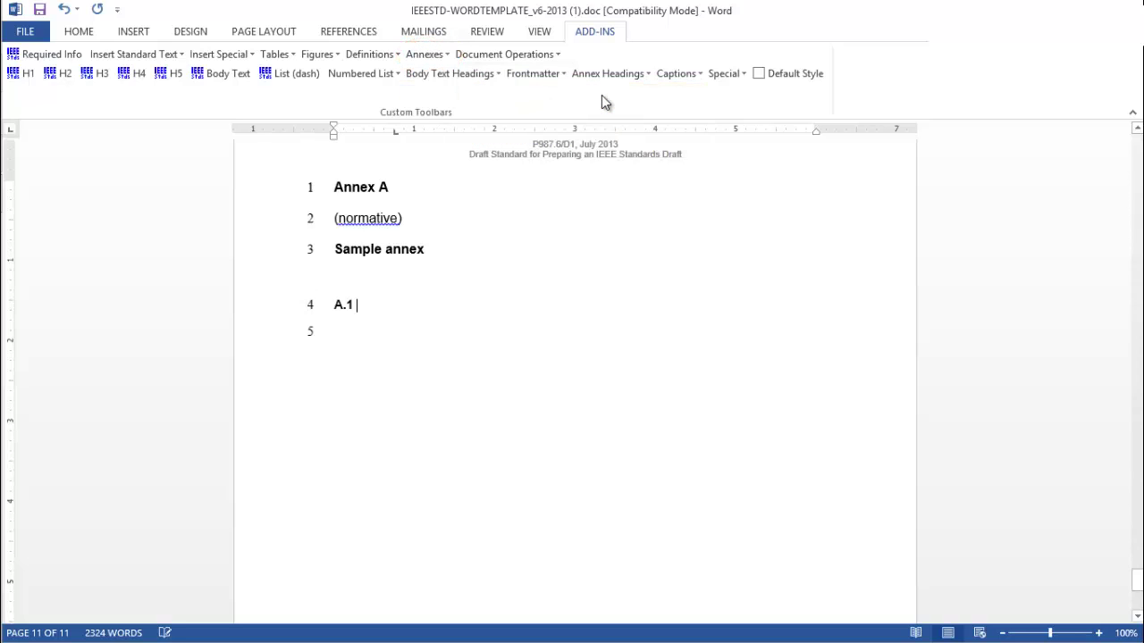
text(Sampl)
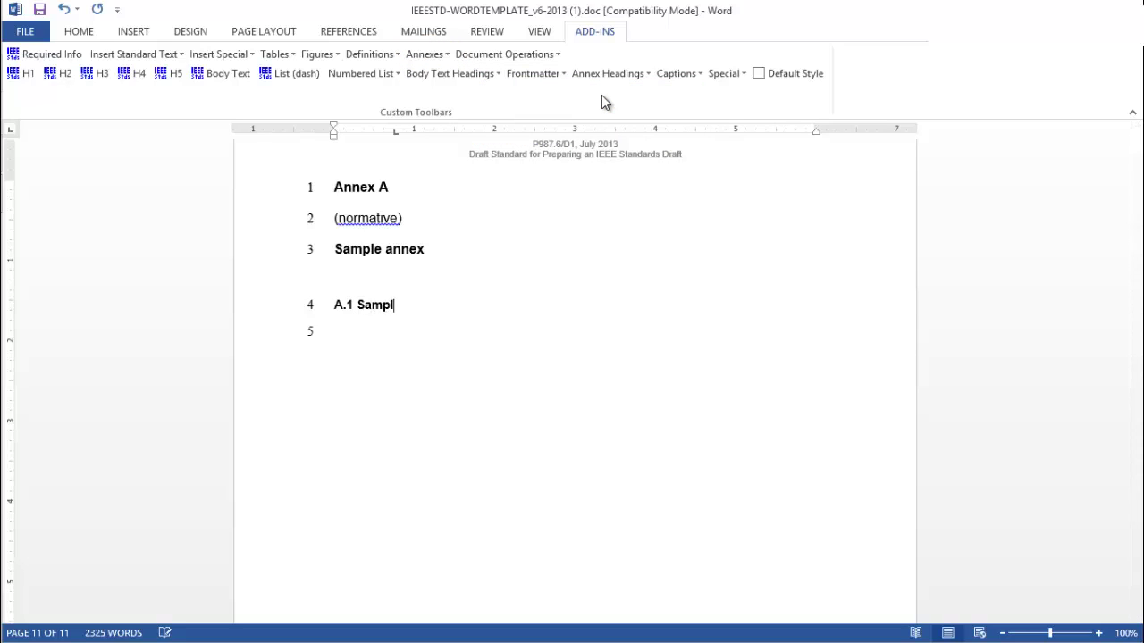
text(e annex header)
key(Return)
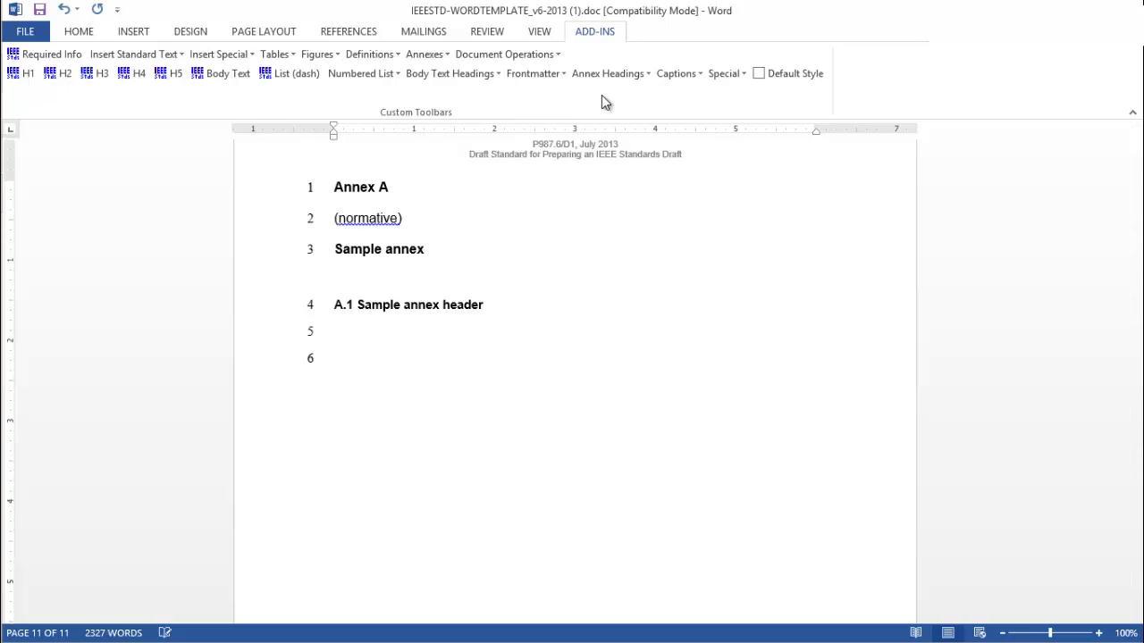
Add a Level 2 (Heading 3) annex heading reading "Sample annex subhead" beneath the annex header
click(437, 59)
mouse_move(438, 94)
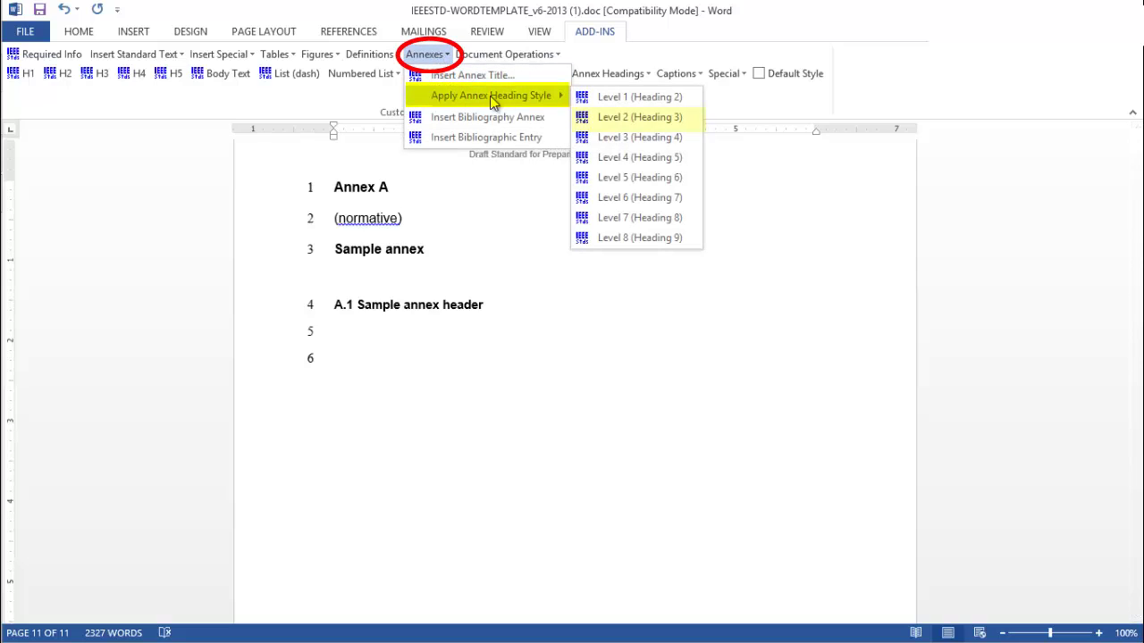
click(621, 122)
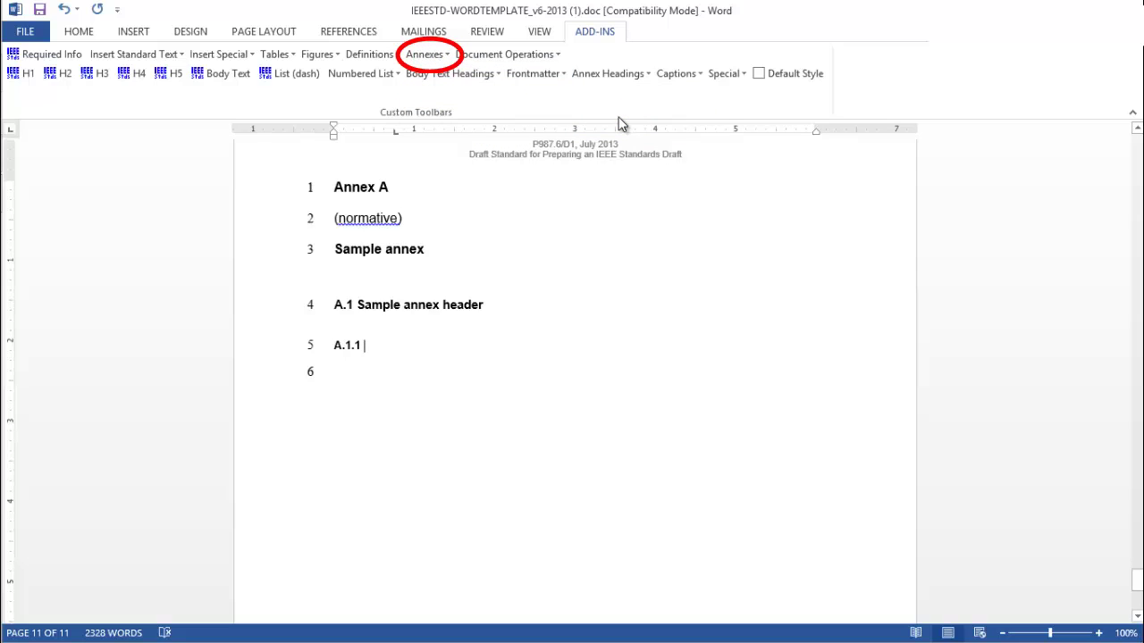
text(Sample a)
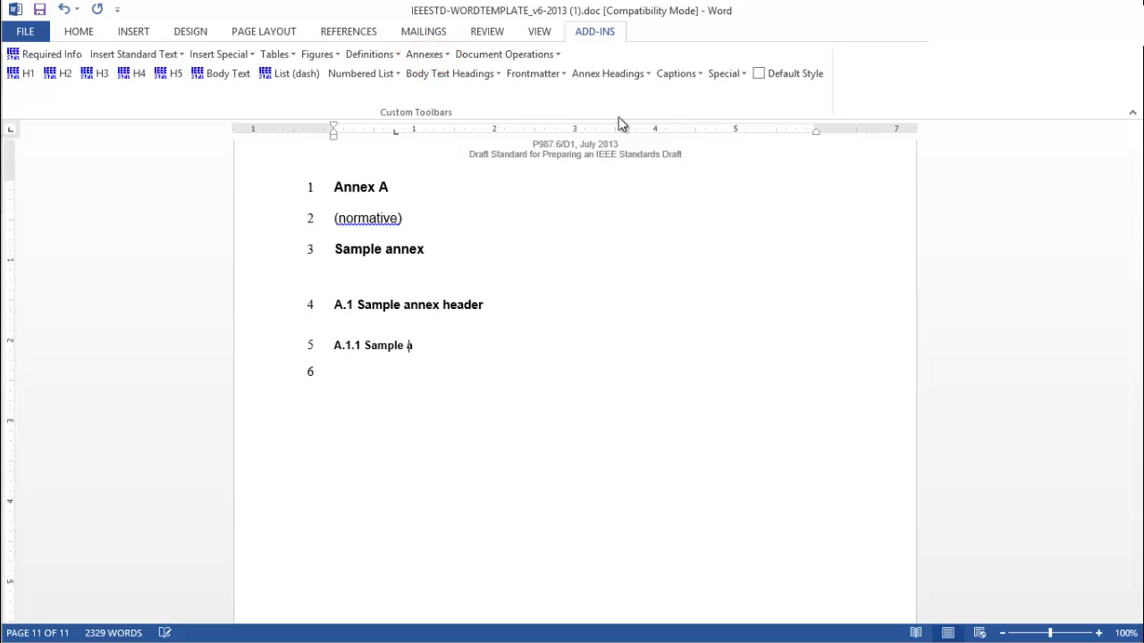
text(nnex subhead)
key(Return)
Write "This is annex body text, which is the same font and size as the text in the body of the standard." below the annex subhead
text(This is ann)
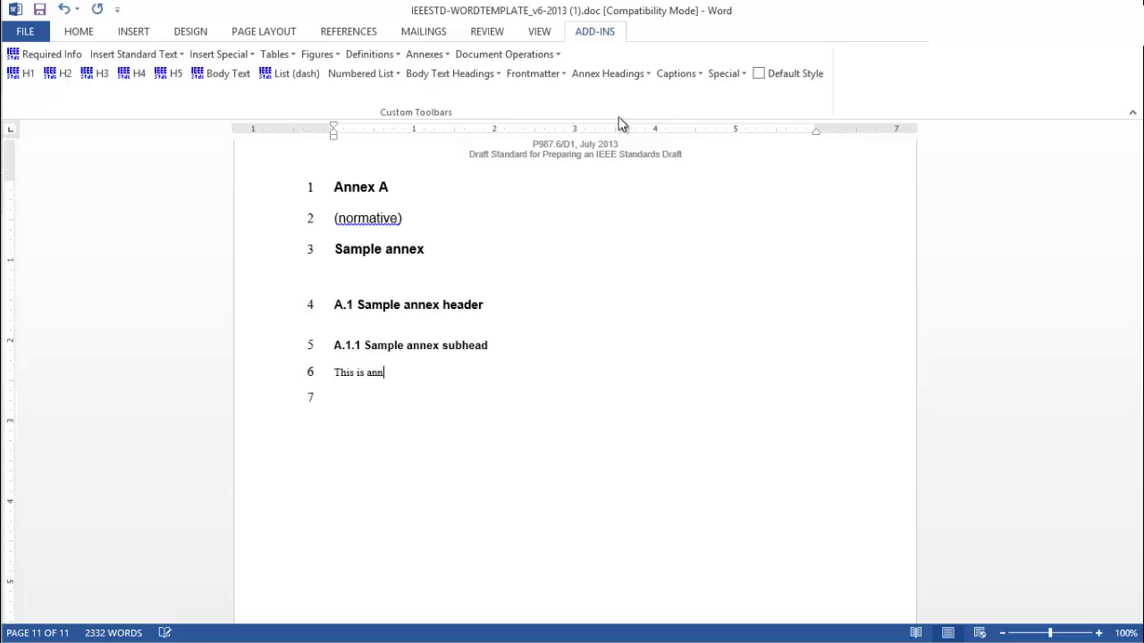
text(ex body text, which)
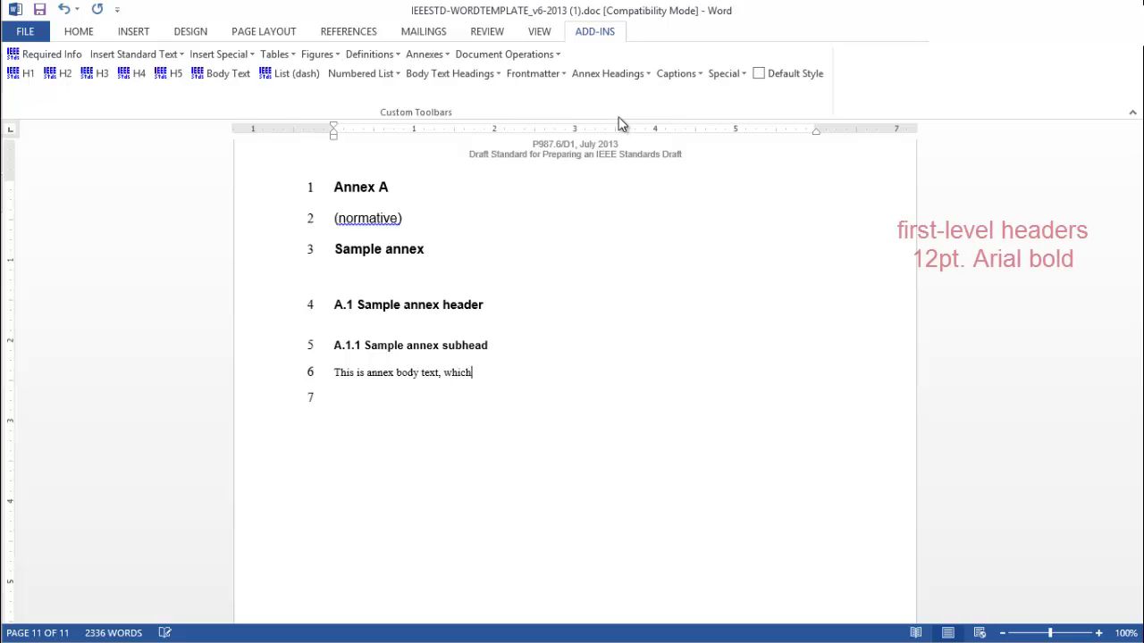
text( is the same )
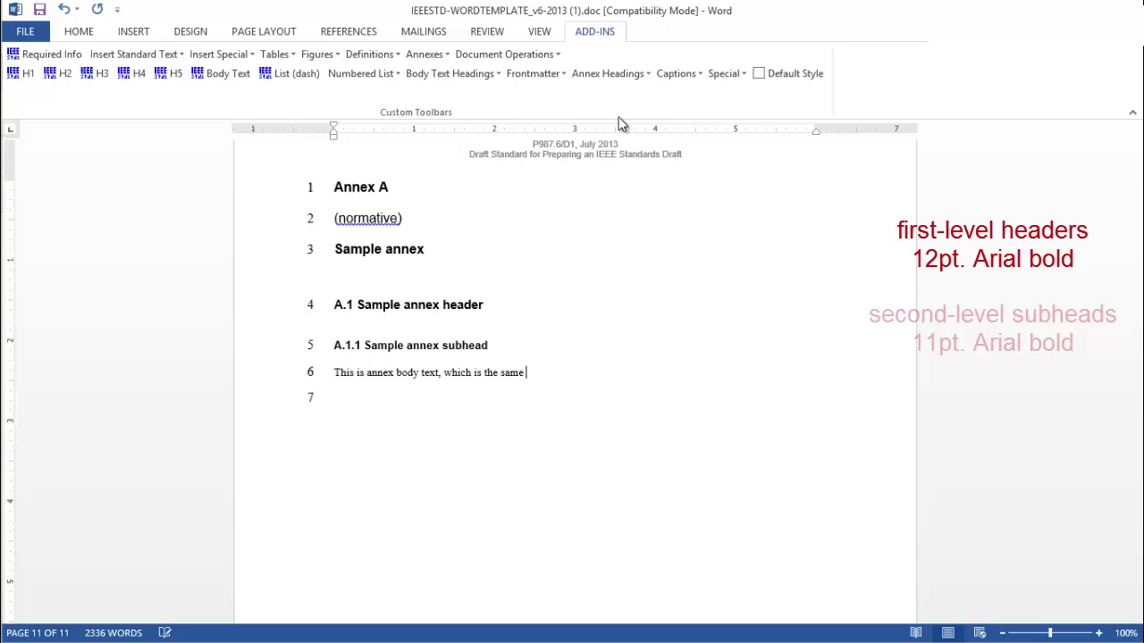
text(font and si)
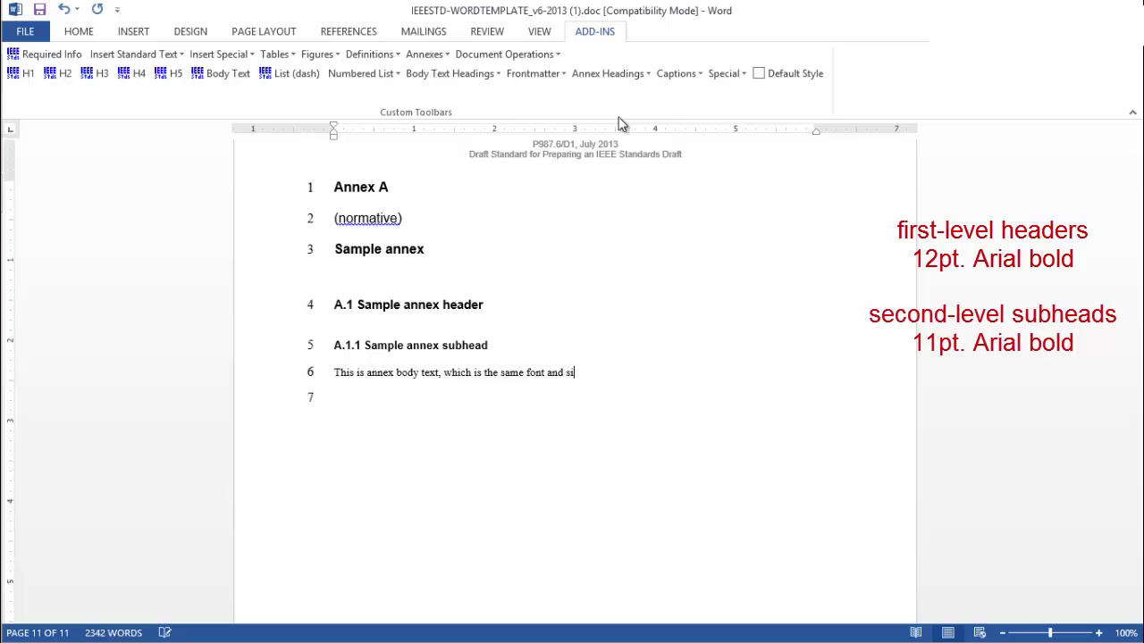
text(ze as the text in the bod)
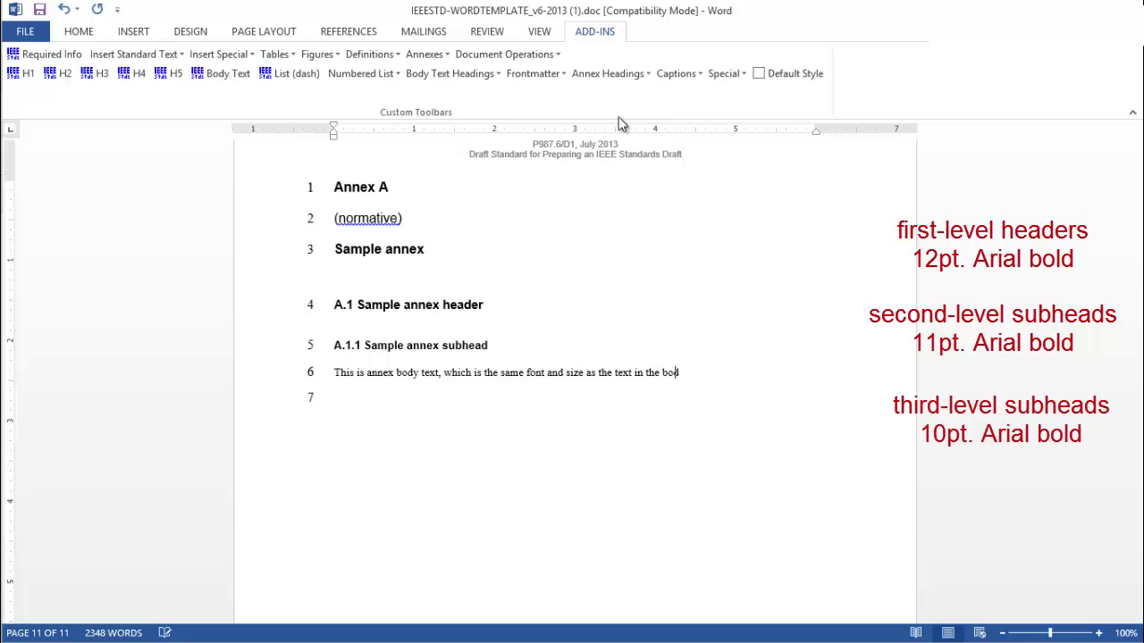
text(y of the standard.)
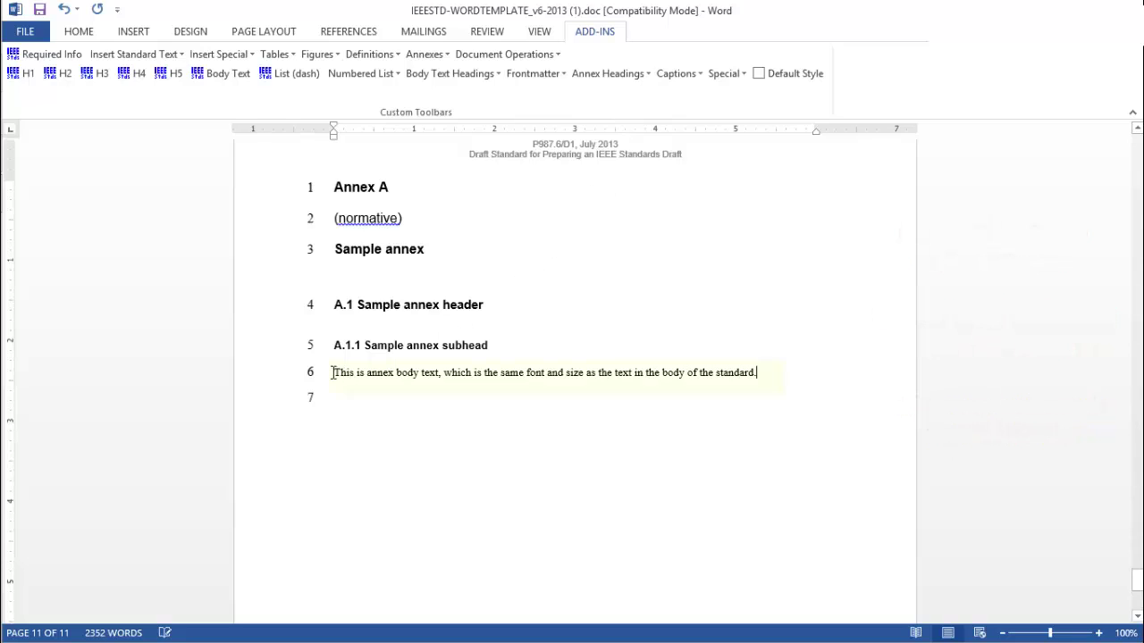
drag(367, 372, 760, 374)
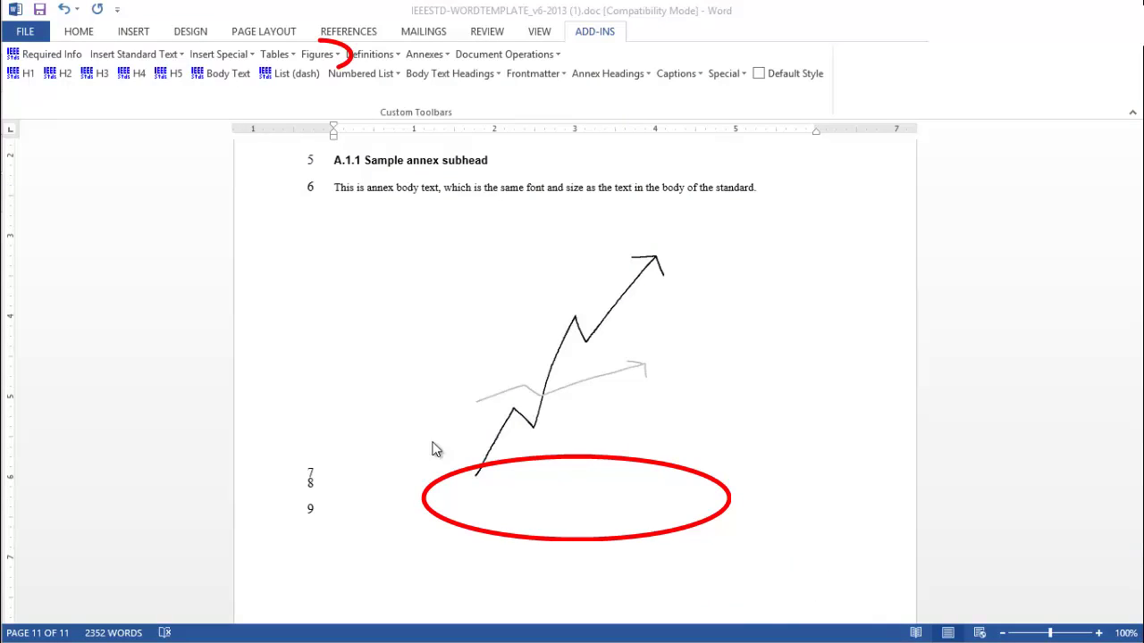
Insert an annex figure caption below the arrow graphic with the text "Sample annex figure caption"
click(338, 54)
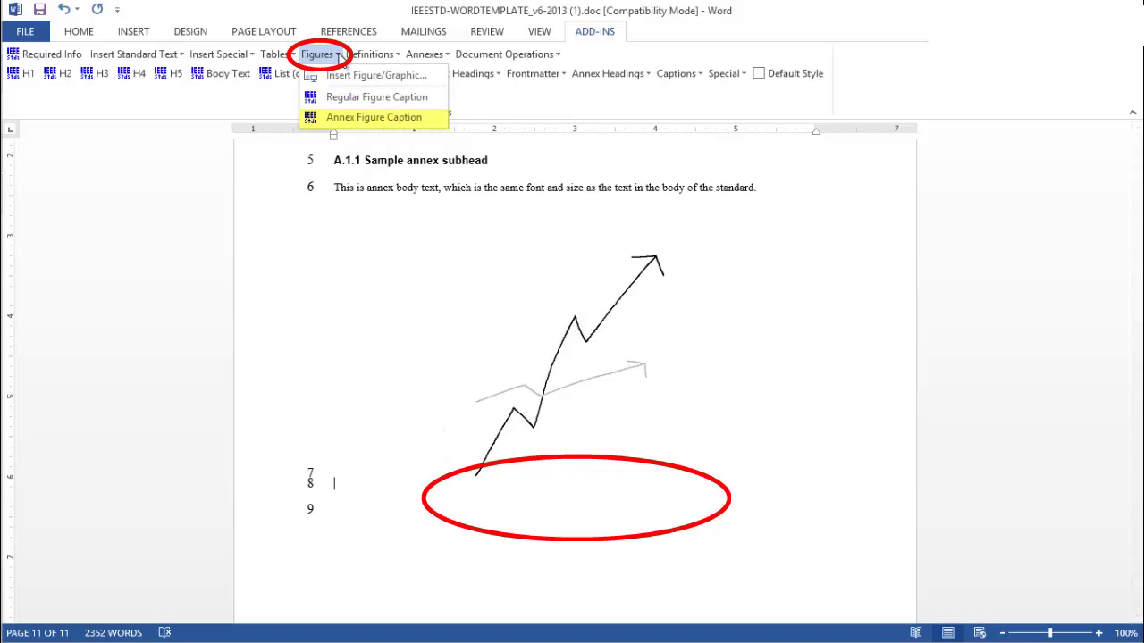
click(336, 120)
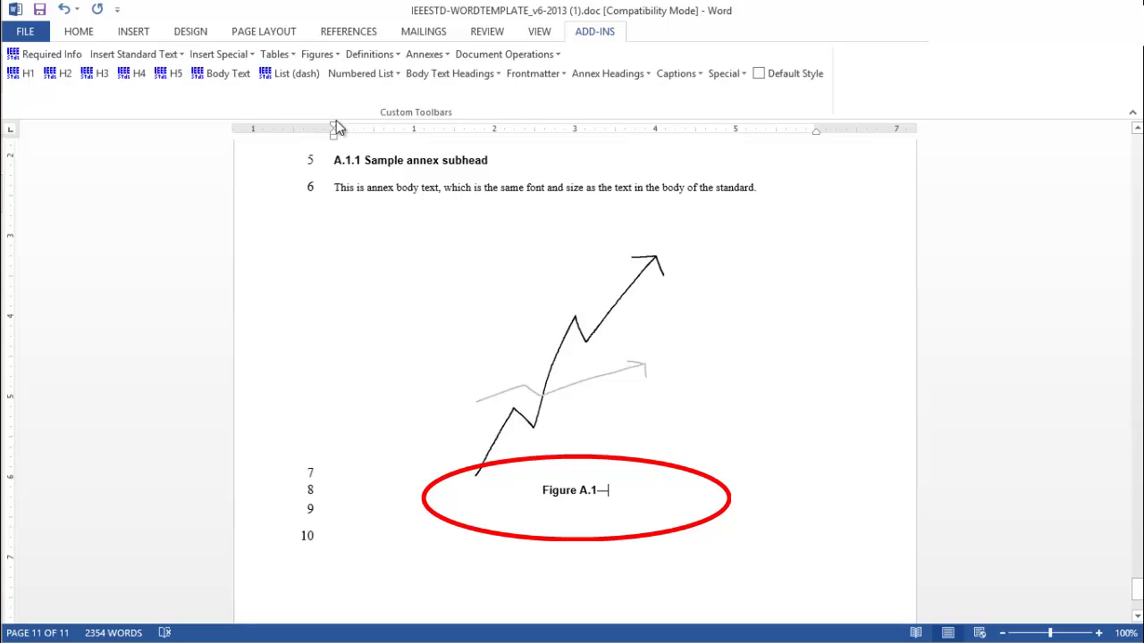
text(Sampl)
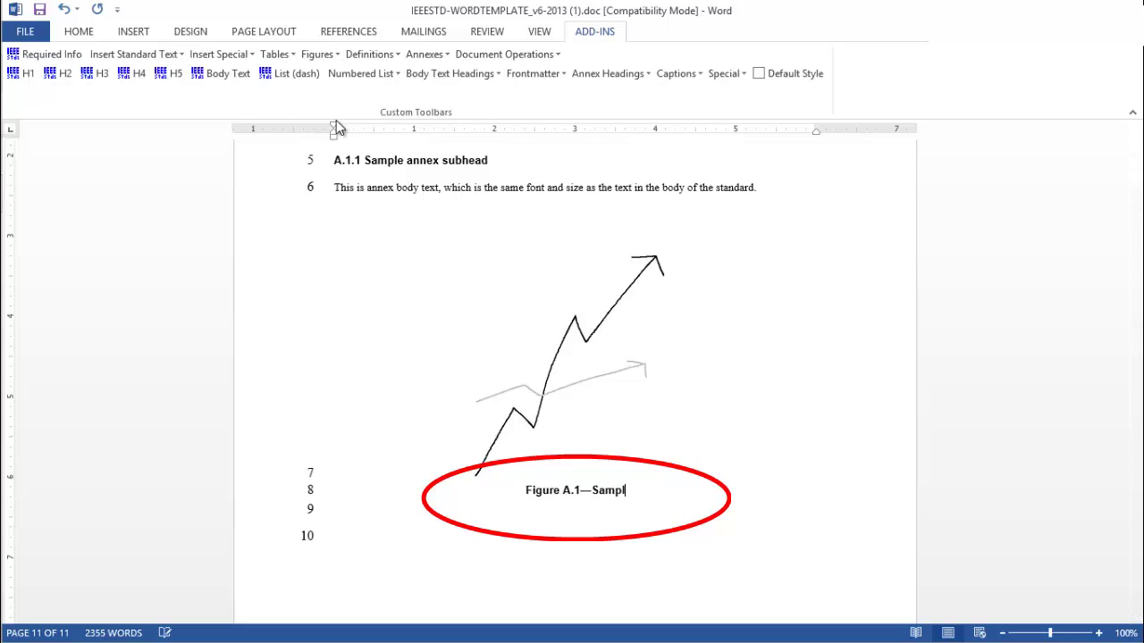
text(e annex )
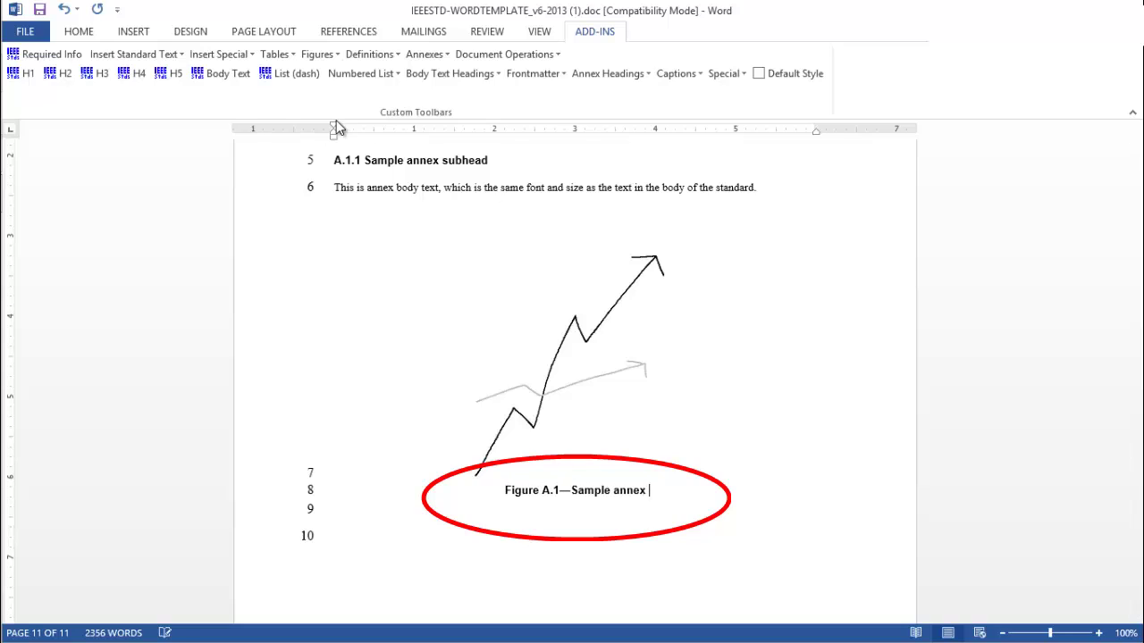
text(figure capti)
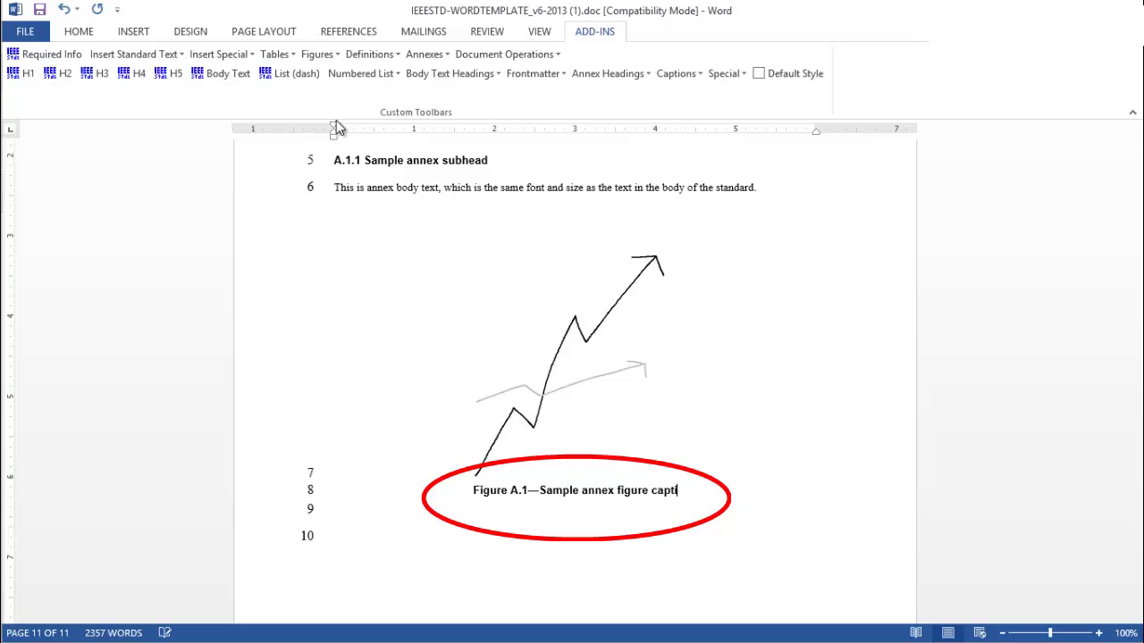
text(on)
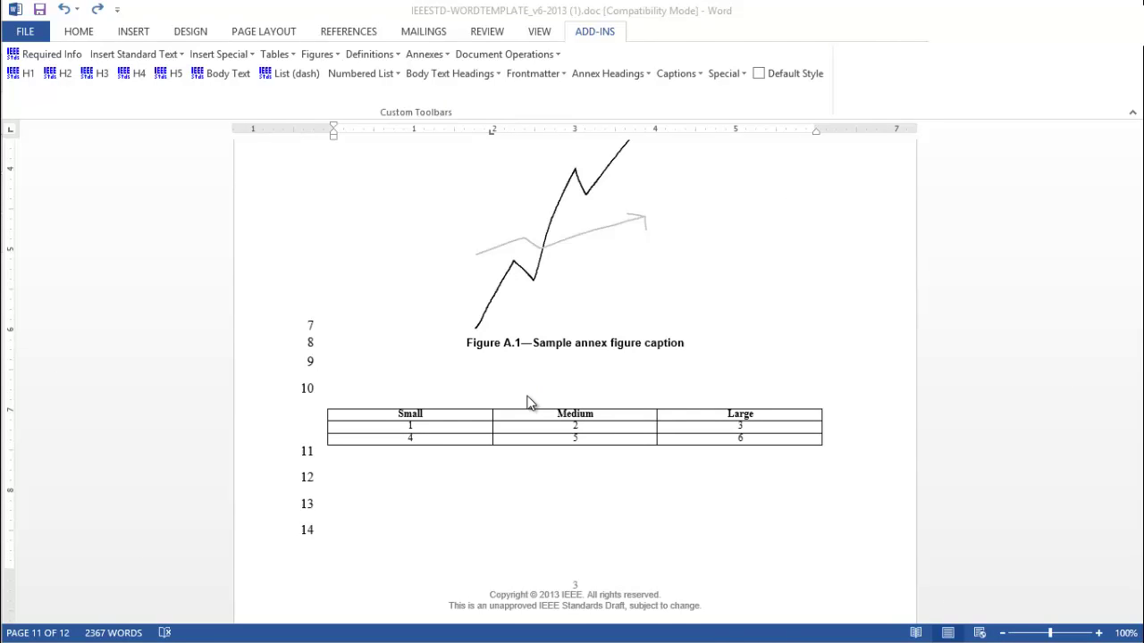
Insert an annex table caption above the Small/Medium/Large table with the text "Sample annex table caption"
click(295, 53)
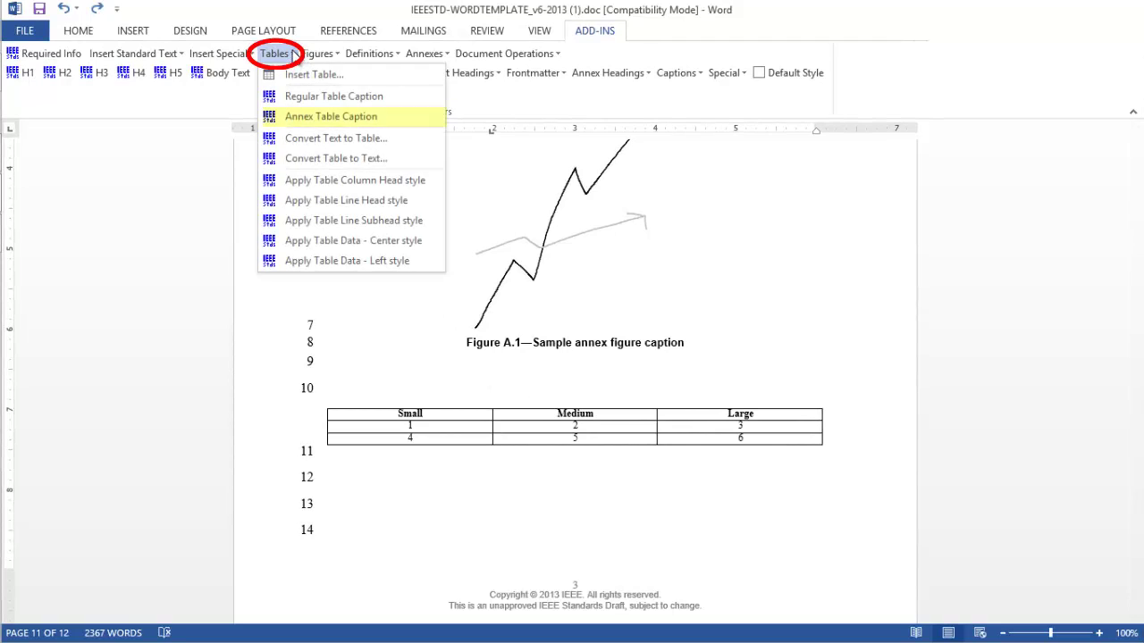
click(297, 119)
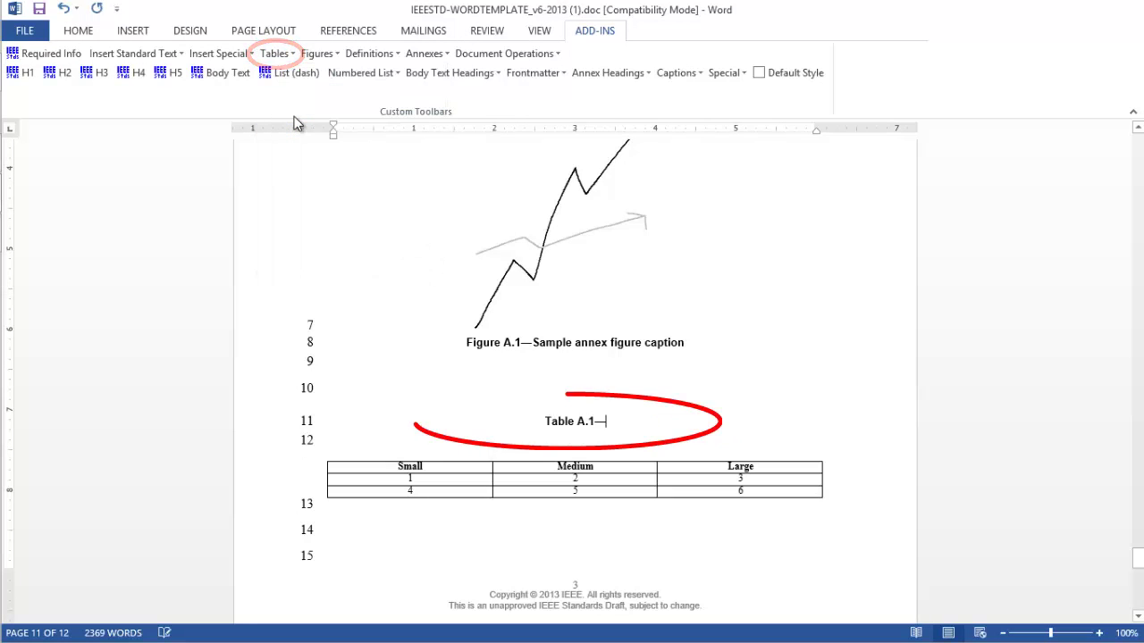
text(Sam)
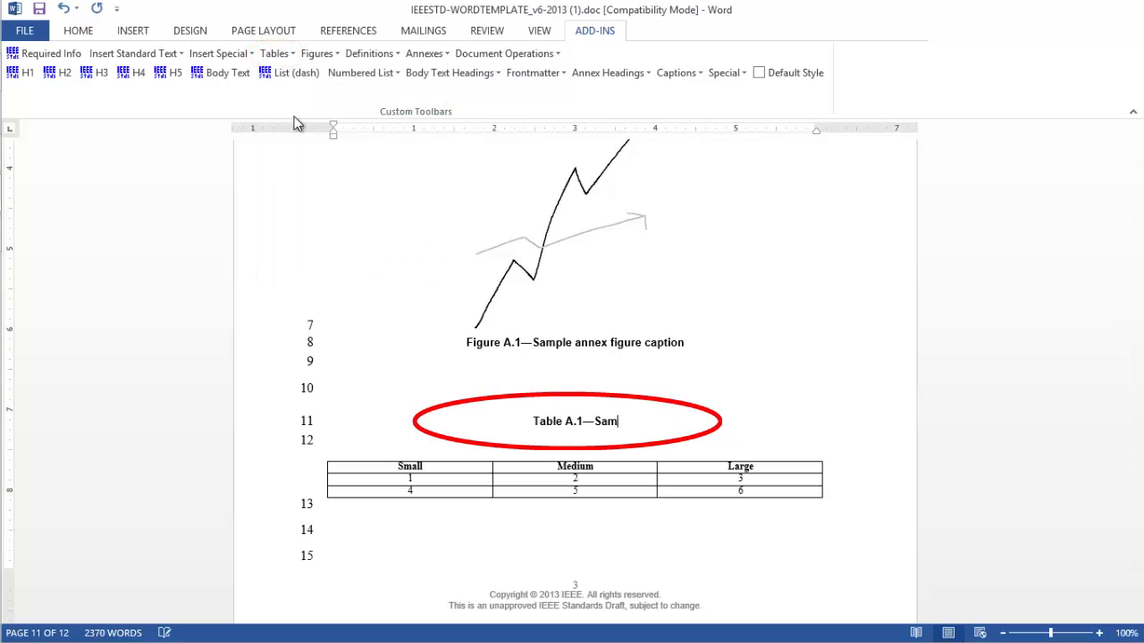
text(ple anne)
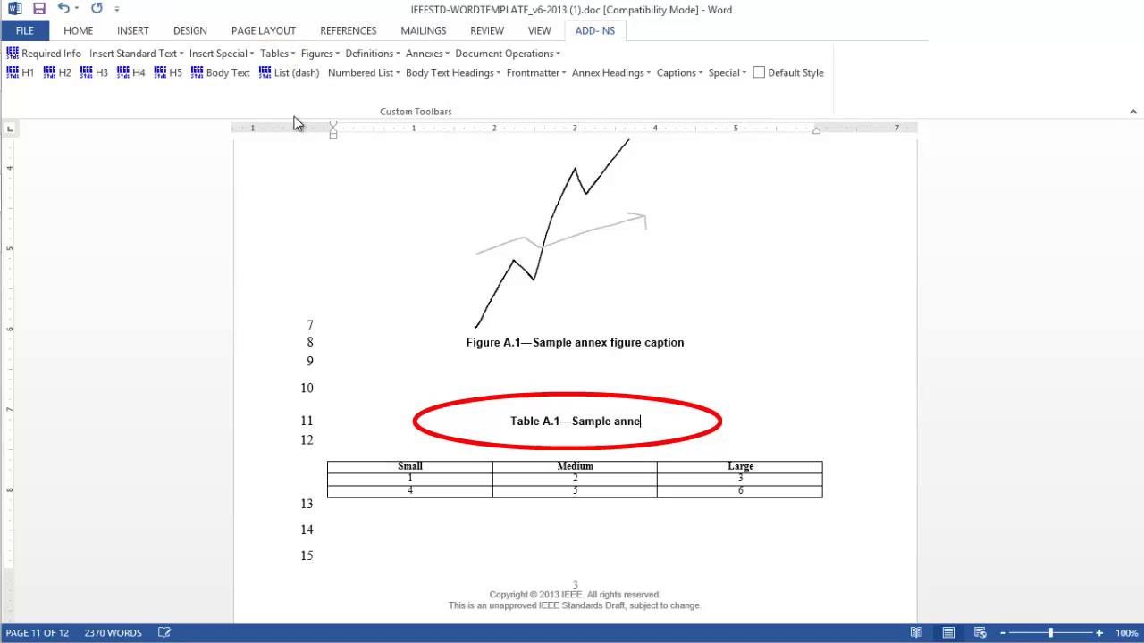
text(x teb)
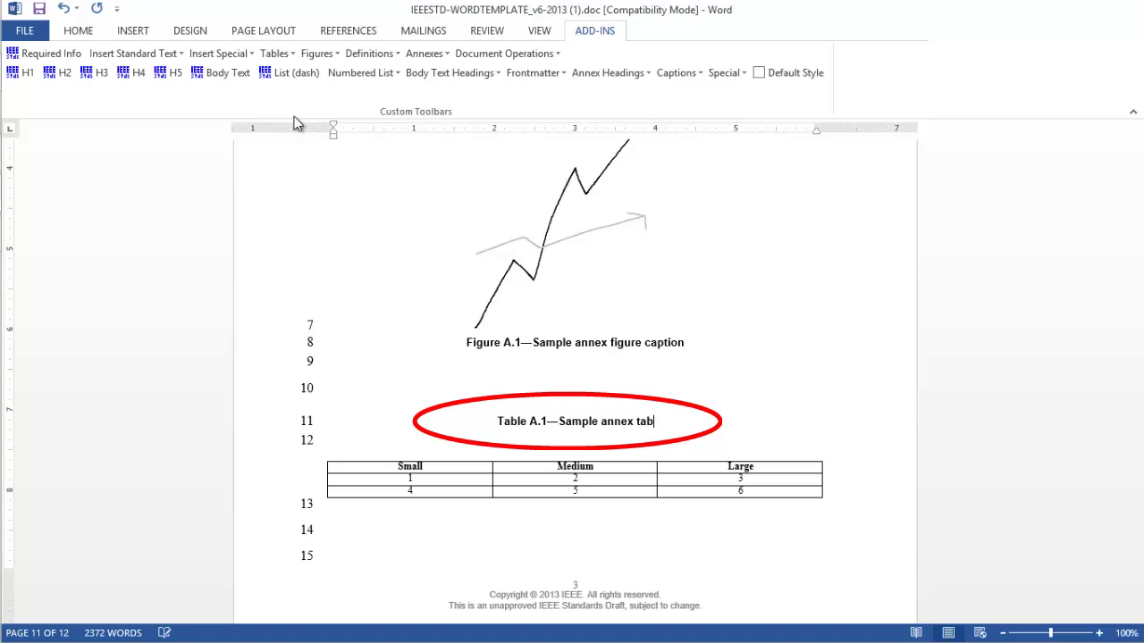
text(le caption)
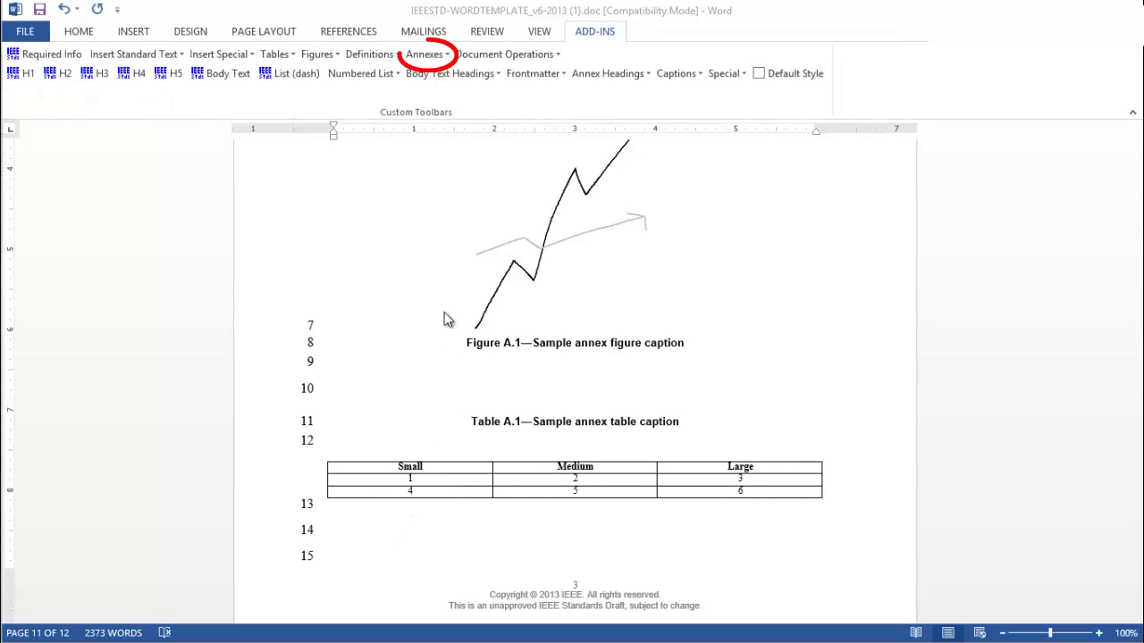
Insert the bibliography annex after the table as the last annex of the draft
click(437, 55)
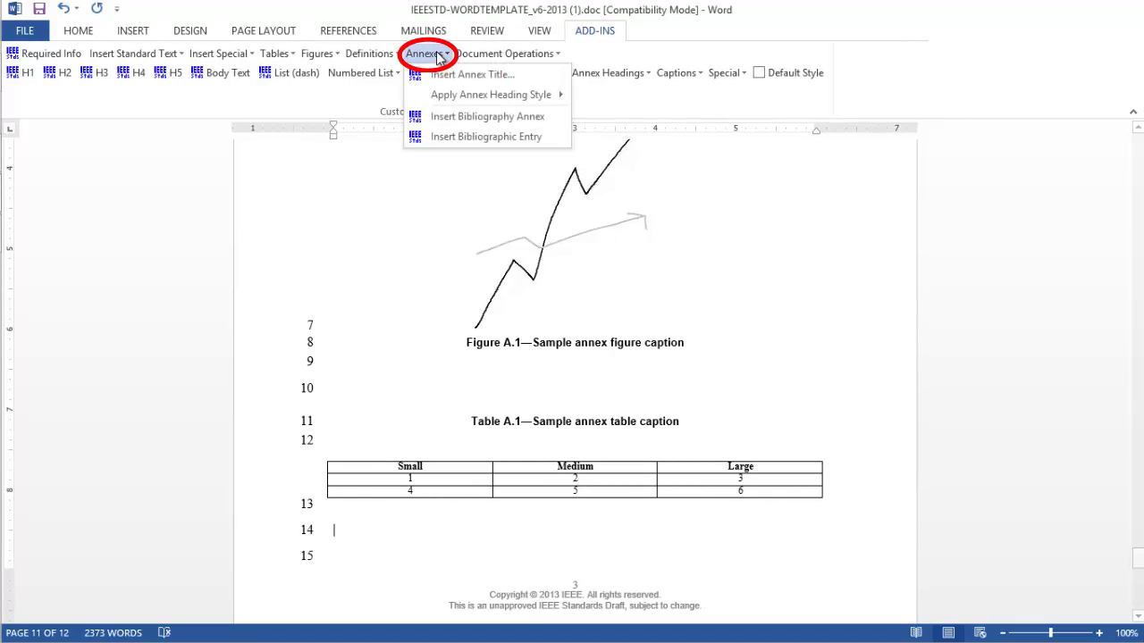
click(440, 117)
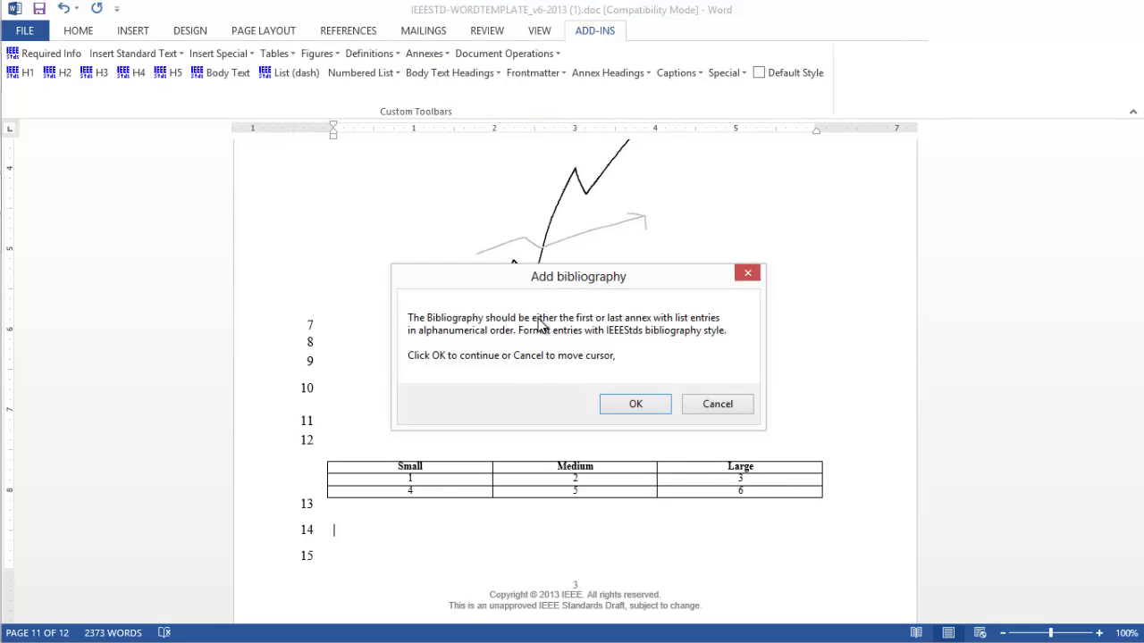
click(635, 405)
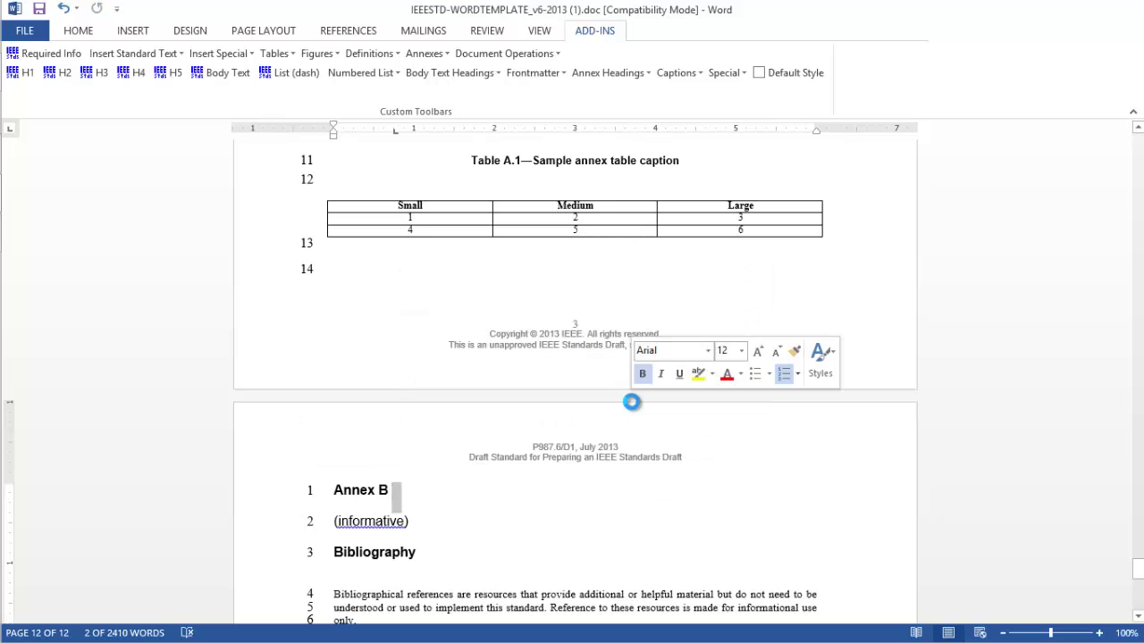
Write the reference "IEEE Std 4321, IEEE Standard for Electrical Safety Devices." on the empty line below the Annex B bibliography introduction
click(1136, 616)
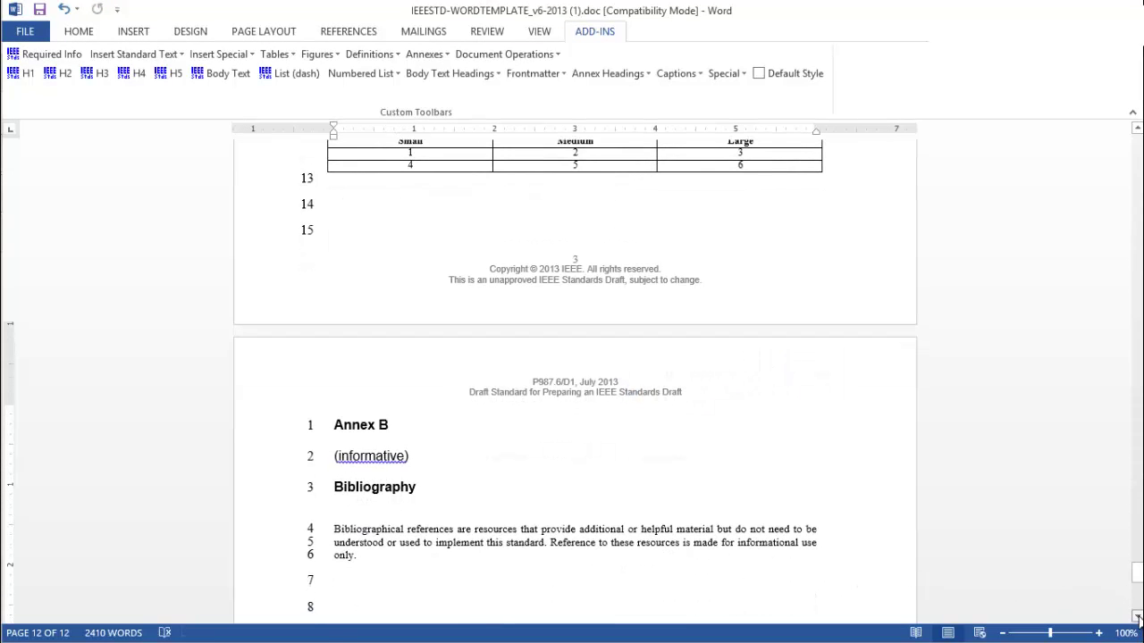
scroll(1136, 617, down, 5)
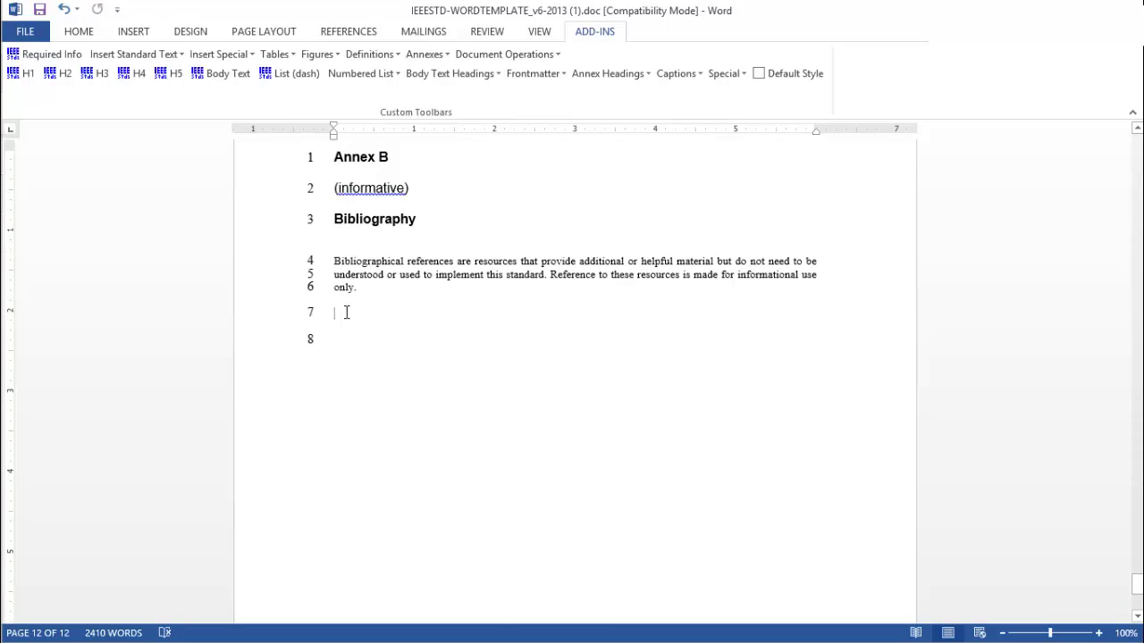
text(IEEE )
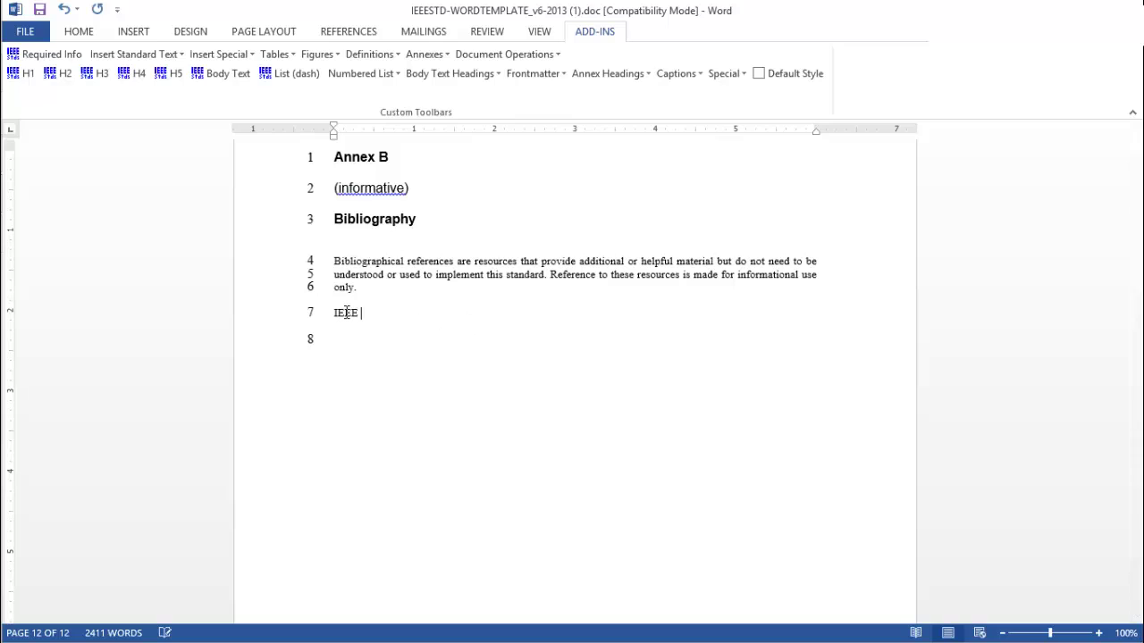
text(Std 4321, IEEE Standard for Electrical Safe)
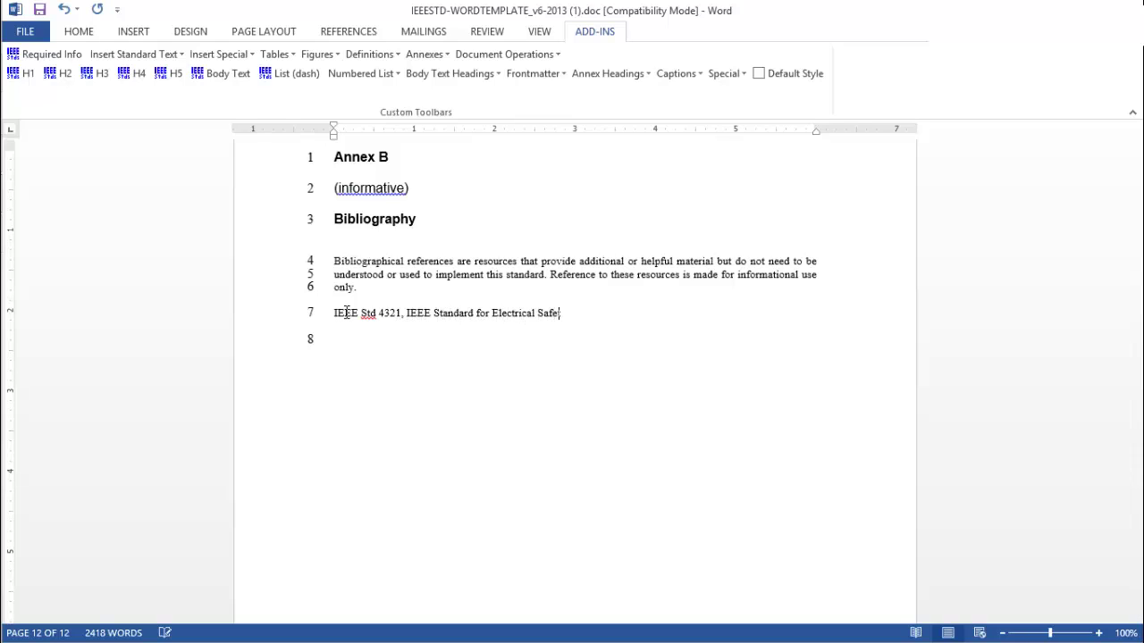
text(ty Devices.)
Add a second reference on a new line reading "IEEE Std 8765, IEEE Standard for Wireless Safety Devices."
key(Return)
text(IEEE )
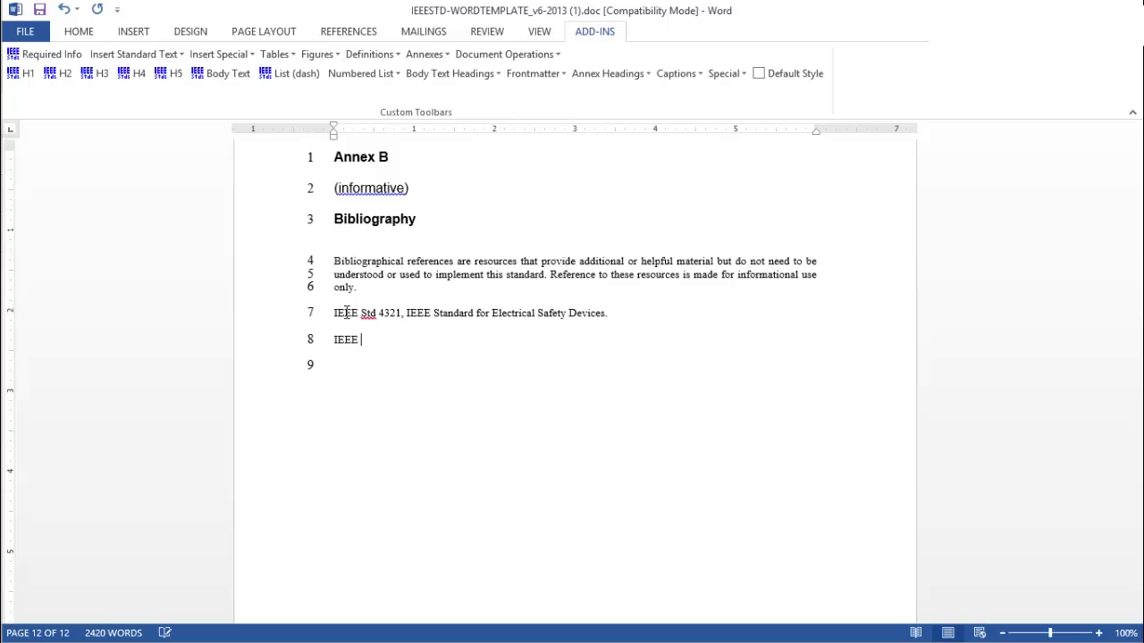
text(Std 8765, IEEE Standard for Wireless)
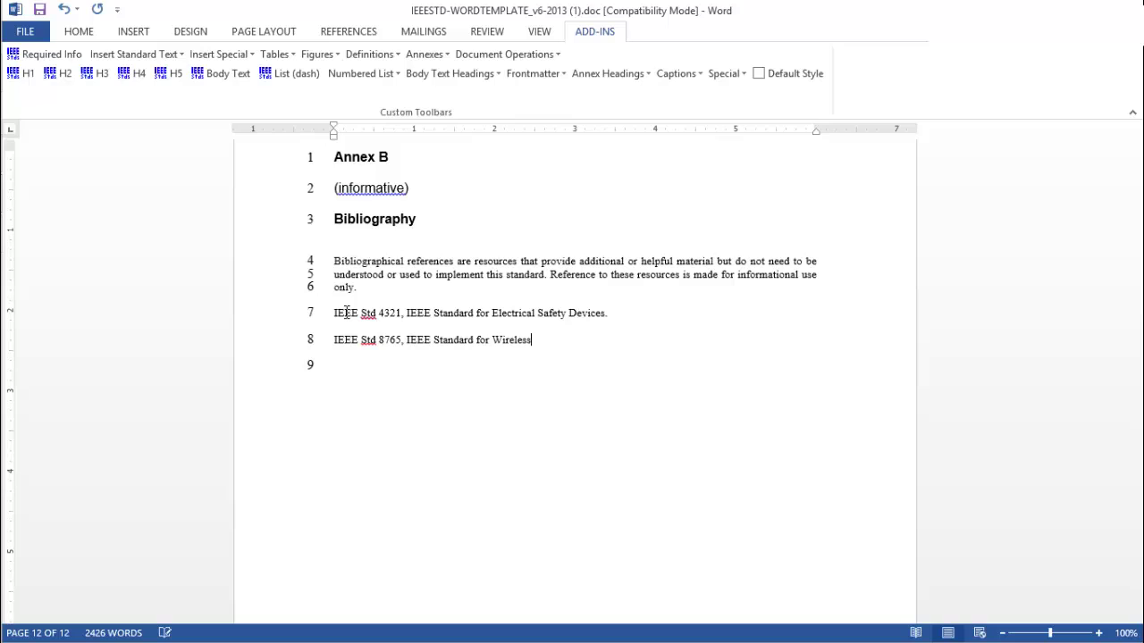
text( Safety Devices.)
Format both IEEE Std references in Annex B as numbered bibliographic entries with the template's Bibliographic Entry command
drag(334, 312, 610, 348)
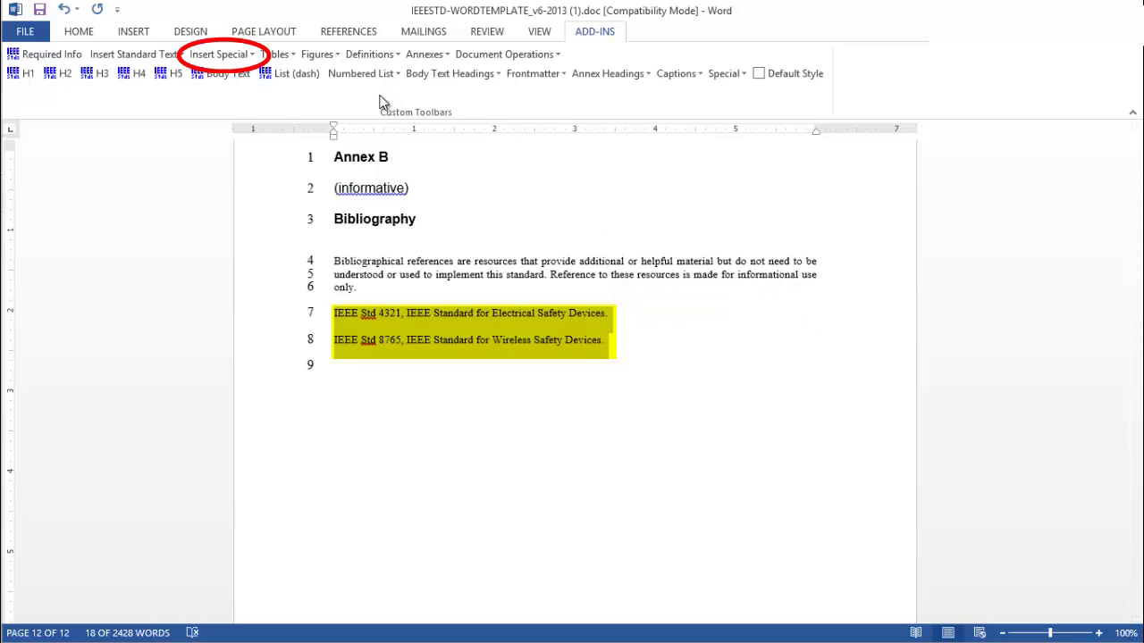
click(248, 58)
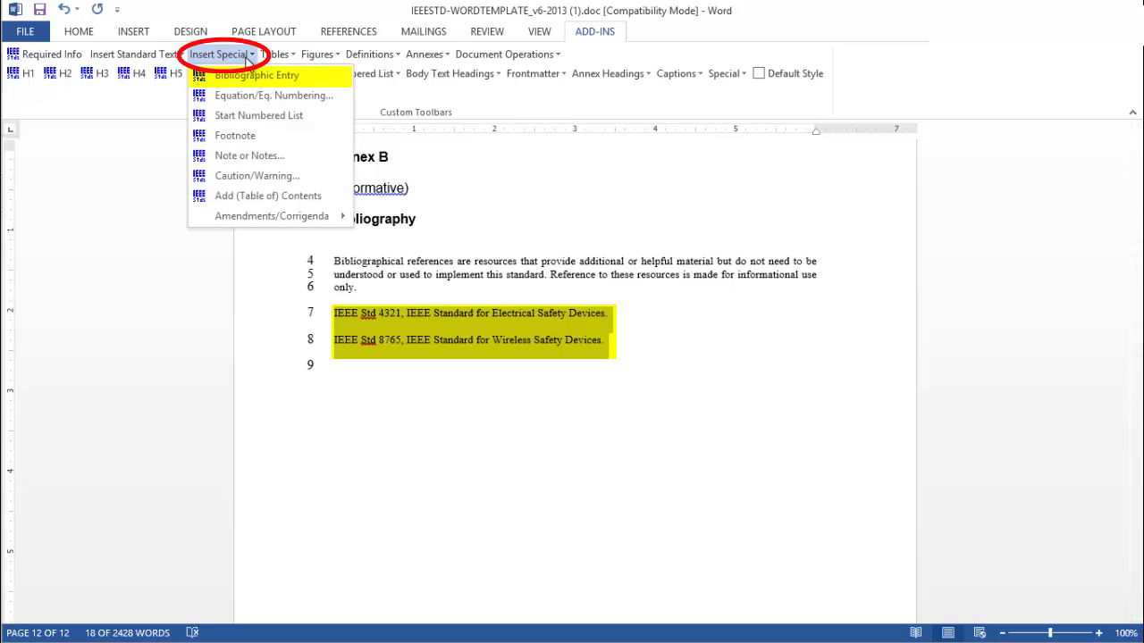
click(244, 78)
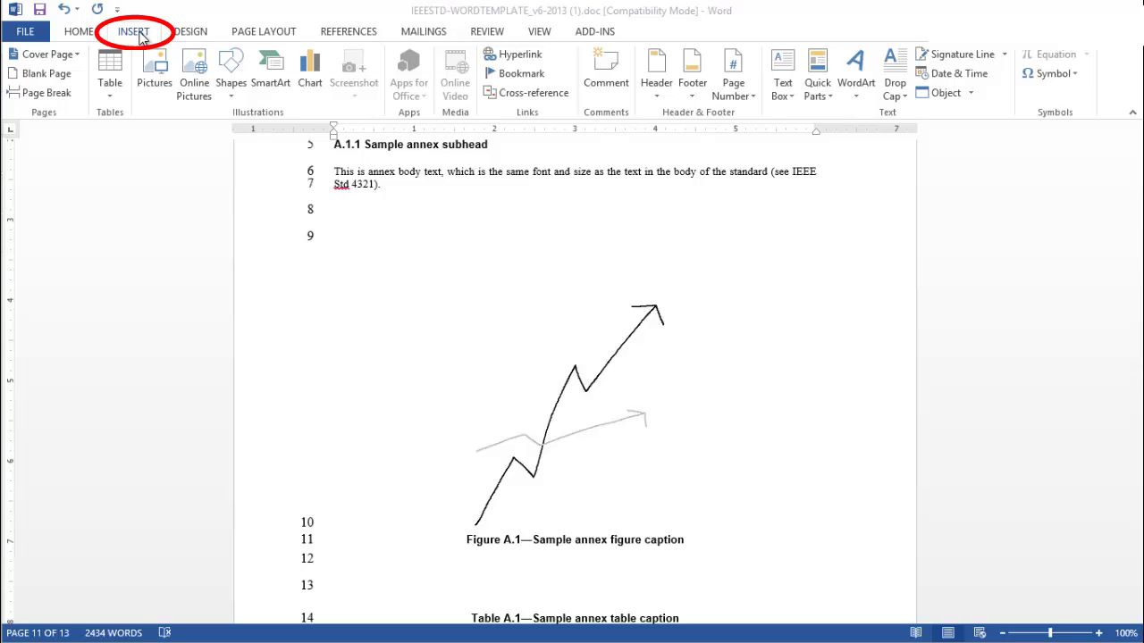
Insert a paragraph-number cross-reference to bibliography entry [B1] after "see IEEE Std 4321" in the annex body text
click(527, 93)
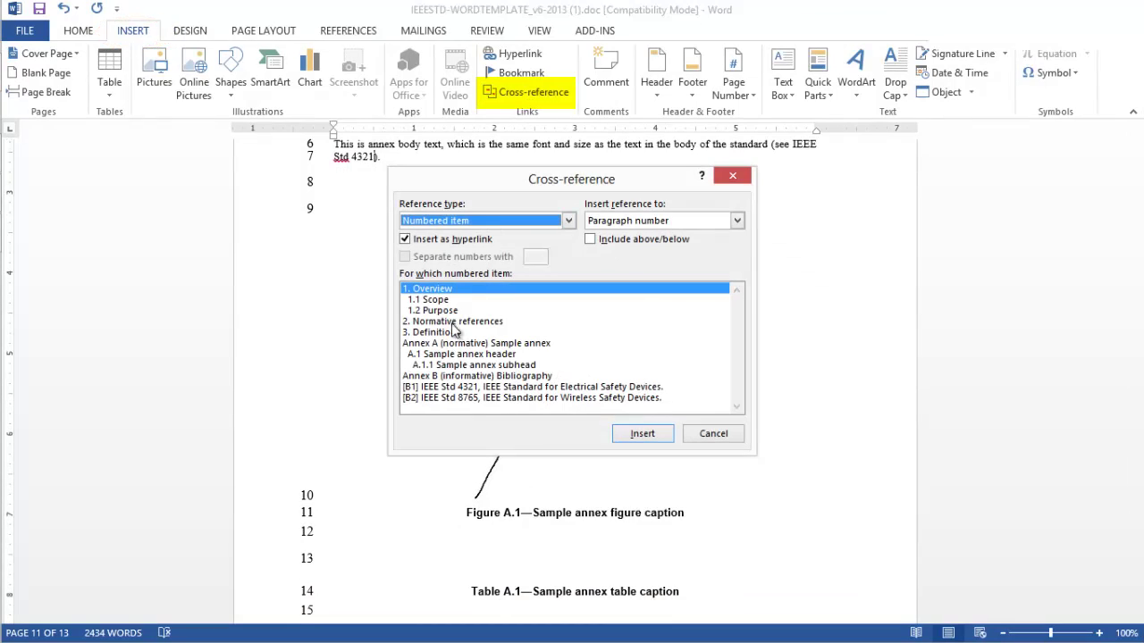
click(450, 388)
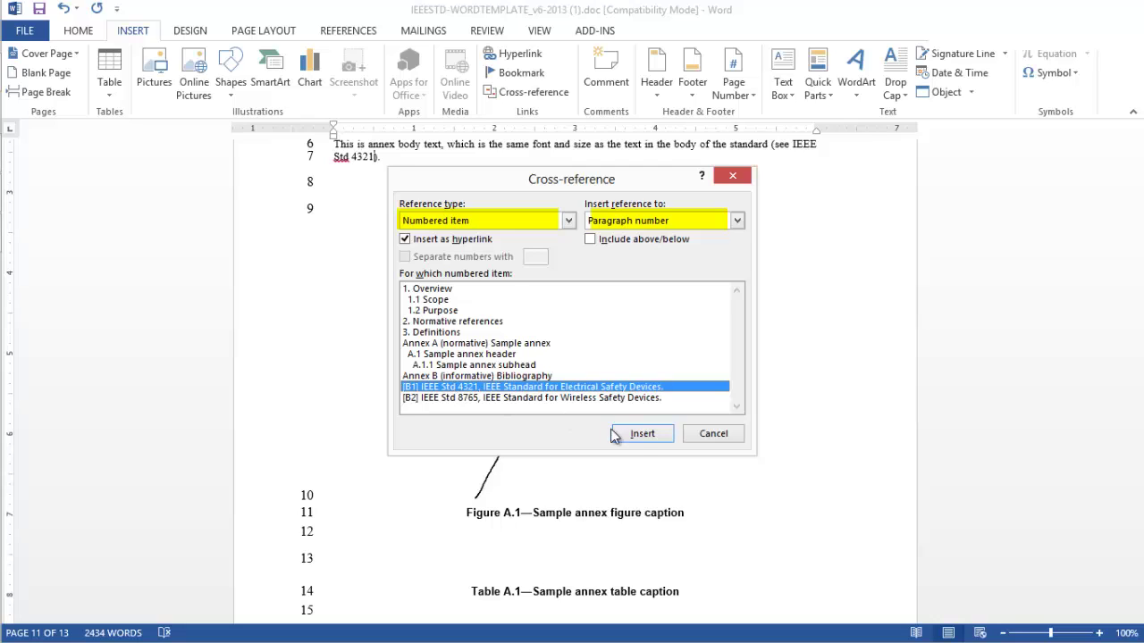
click(643, 434)
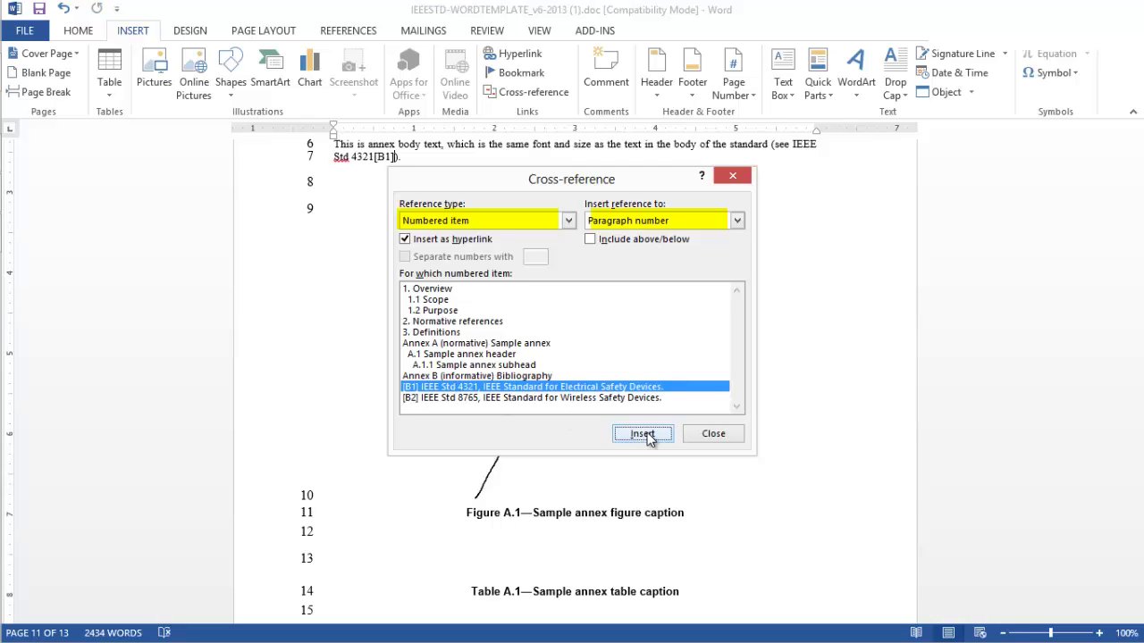
click(713, 434)
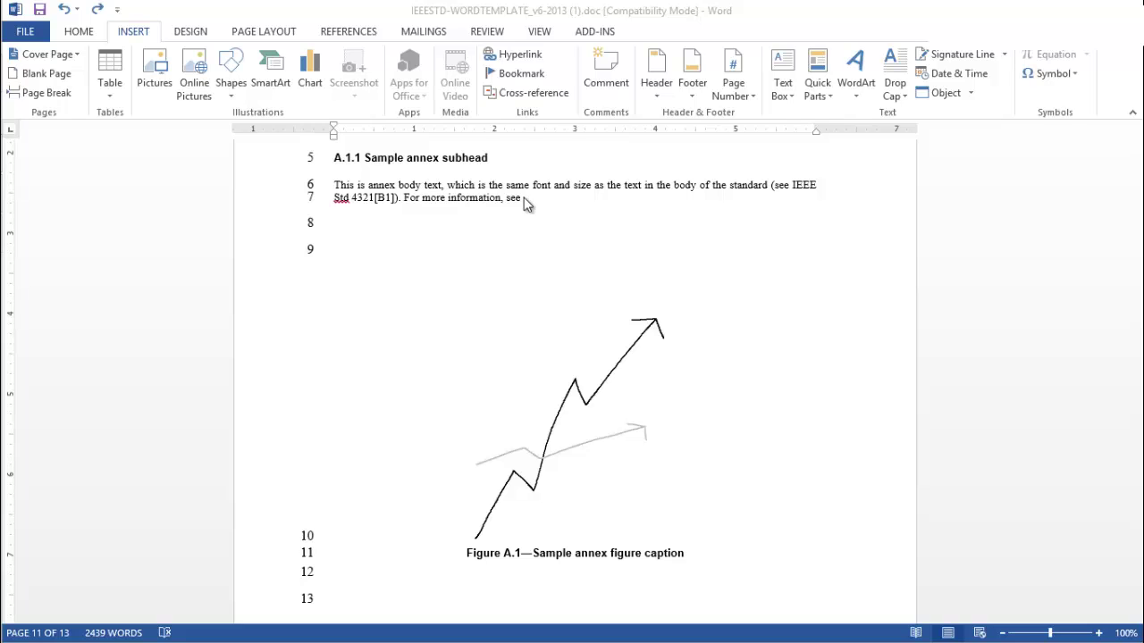
Insert a cross-reference to the Table A.1 caption, using only label and number, after "For more information, see" in the annex body text
click(533, 93)
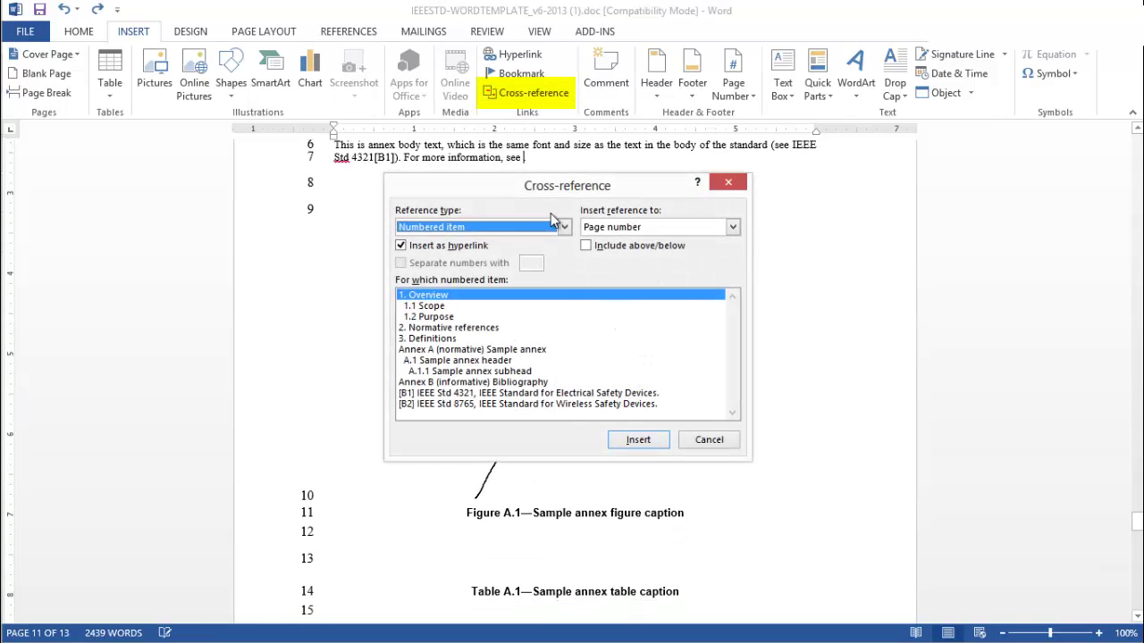
click(564, 227)
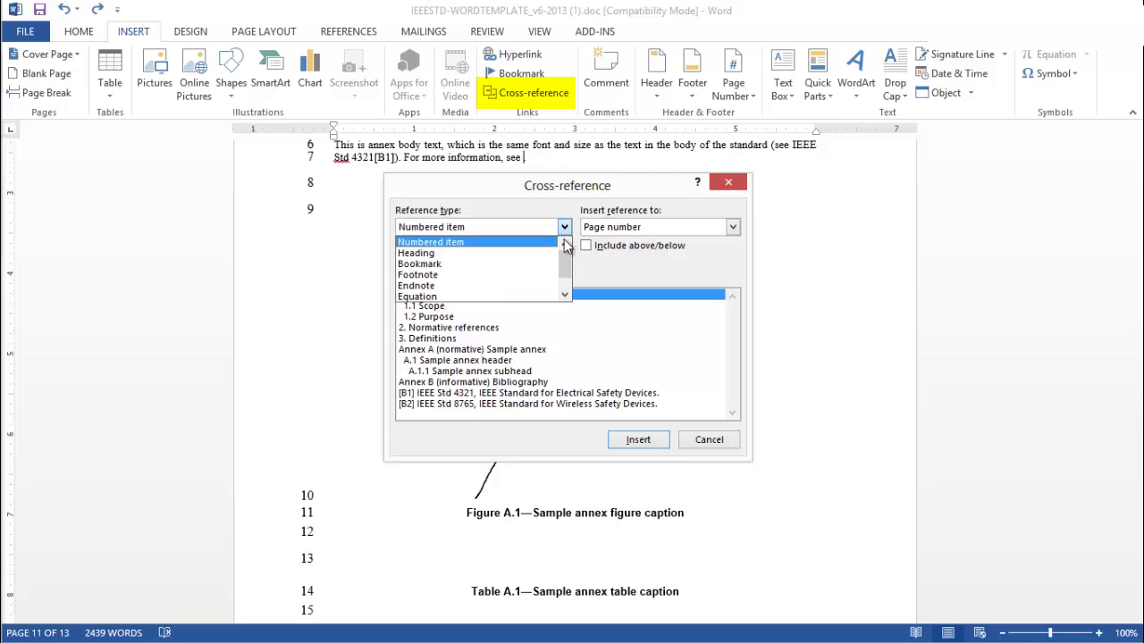
scroll(563, 286, down, 1)
click(537, 296)
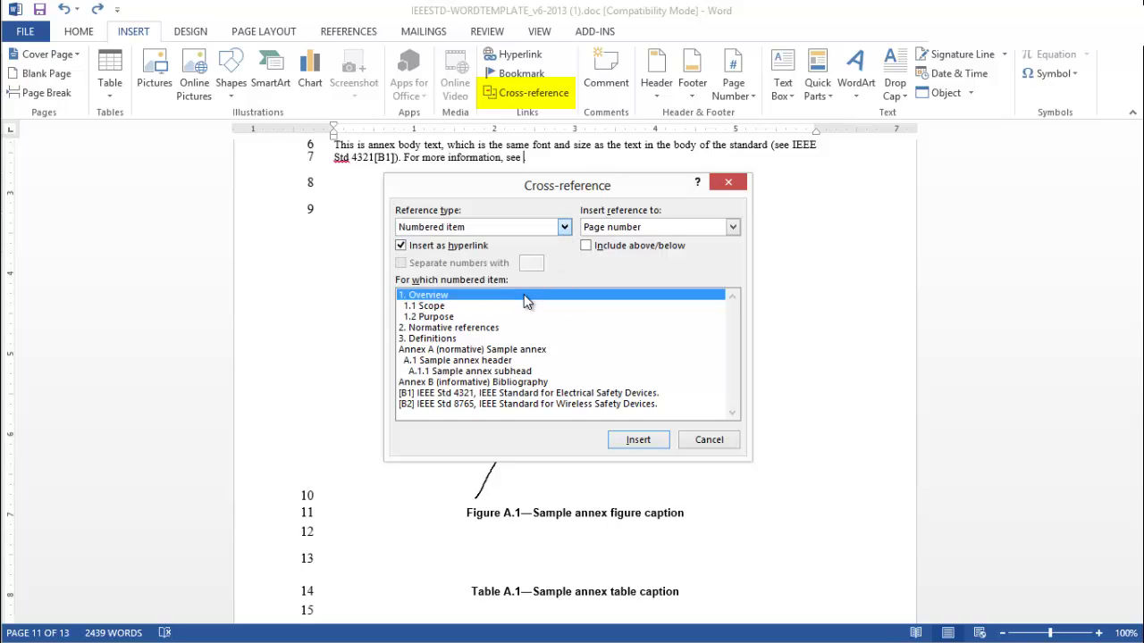
click(733, 227)
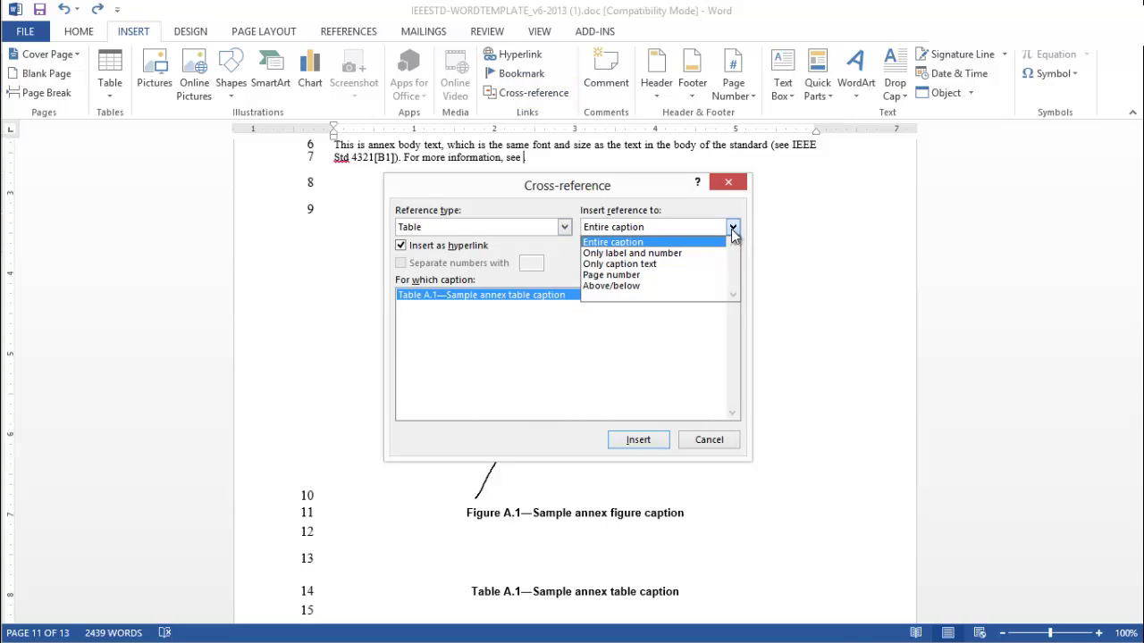
click(715, 253)
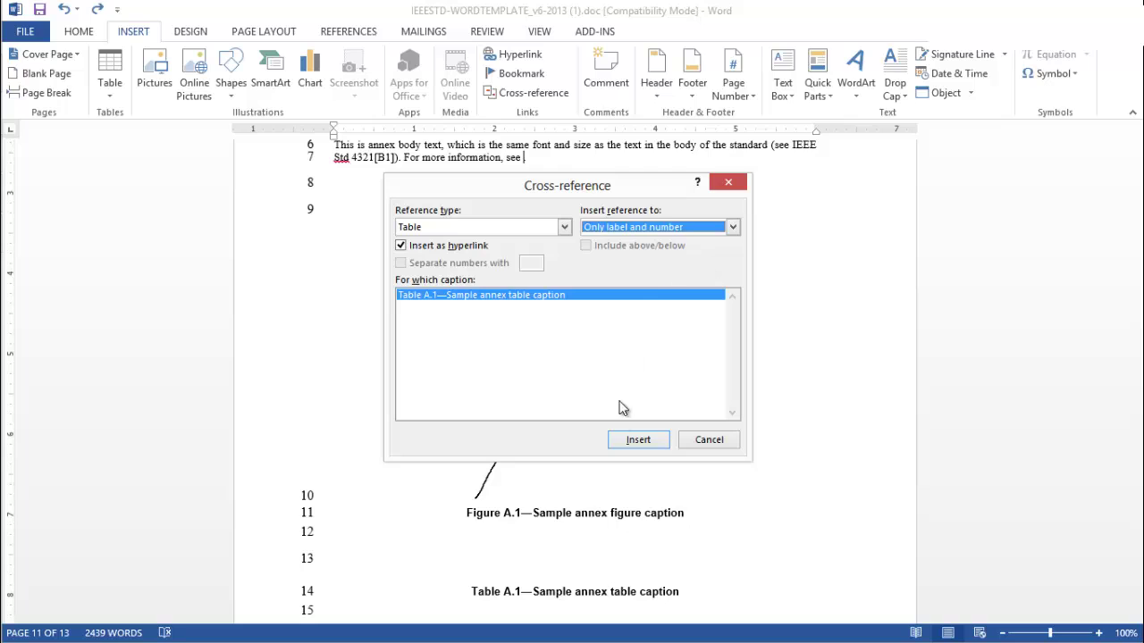
click(647, 443)
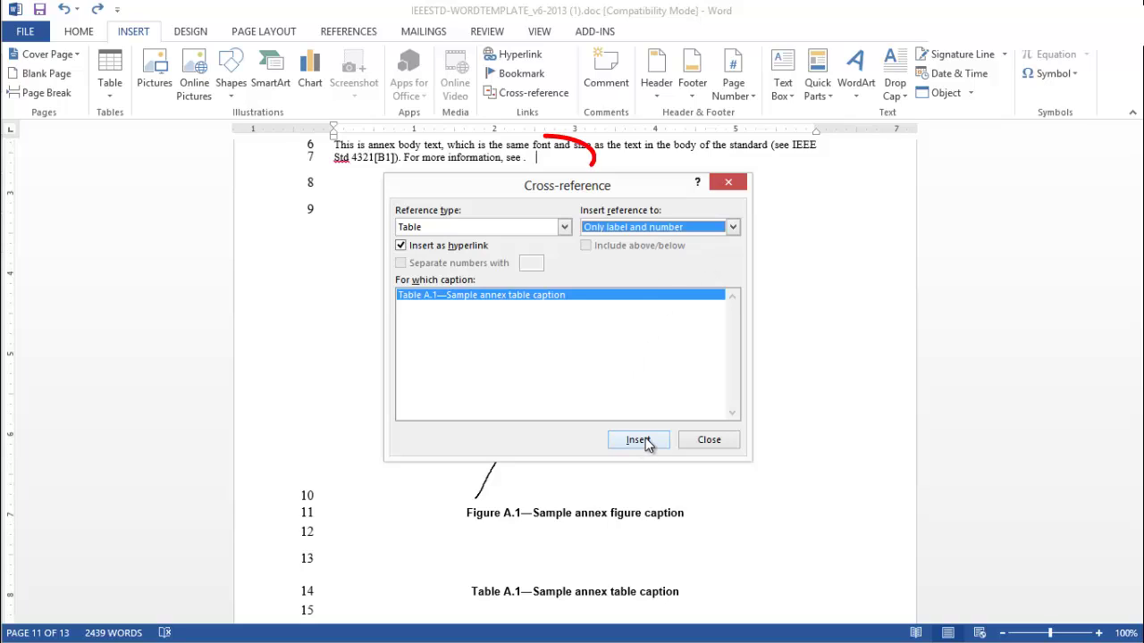
click(707, 438)
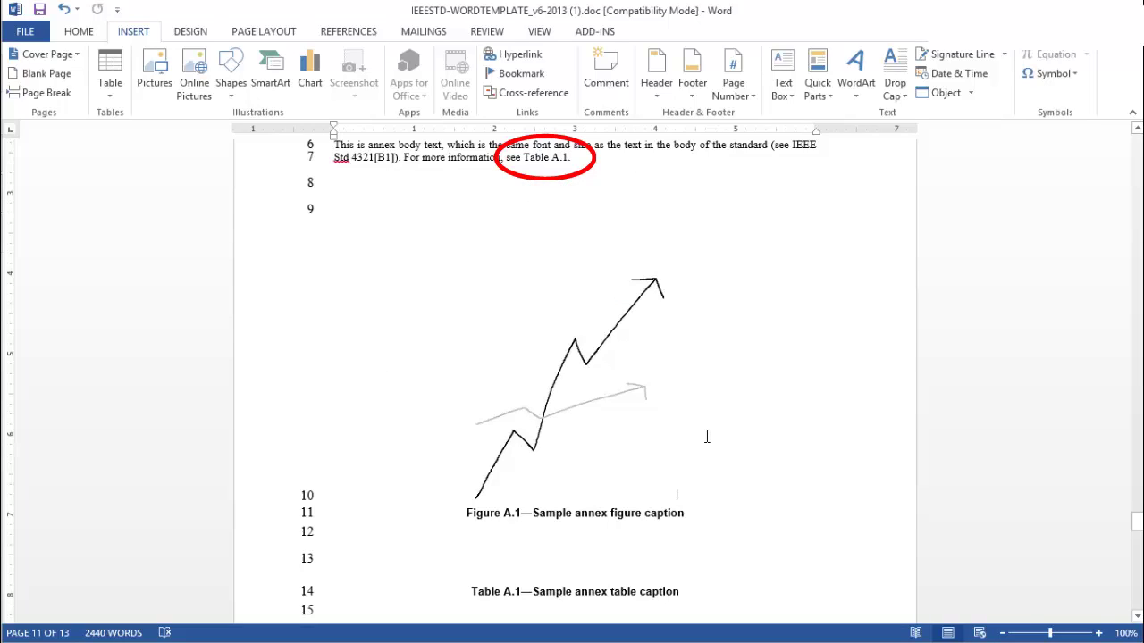